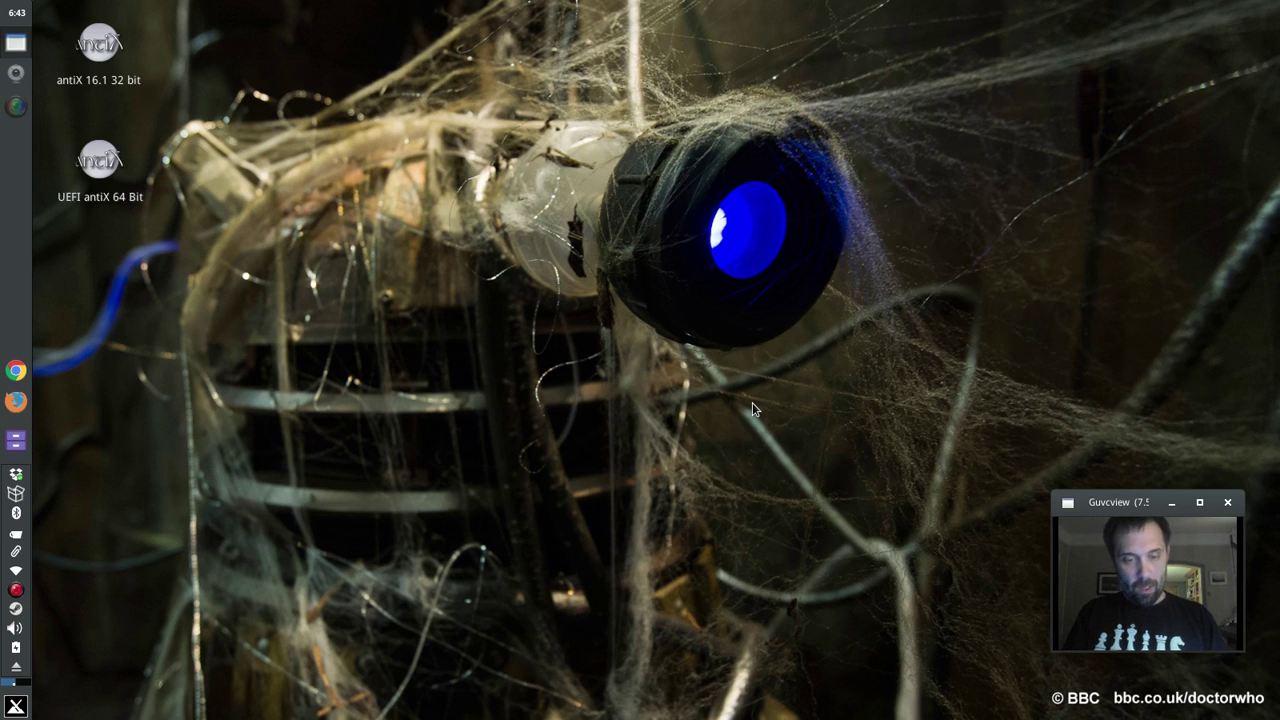
# Try to browse the SAMSUNG Android device in the file manager and close the window
pyautogui.click(15, 440)
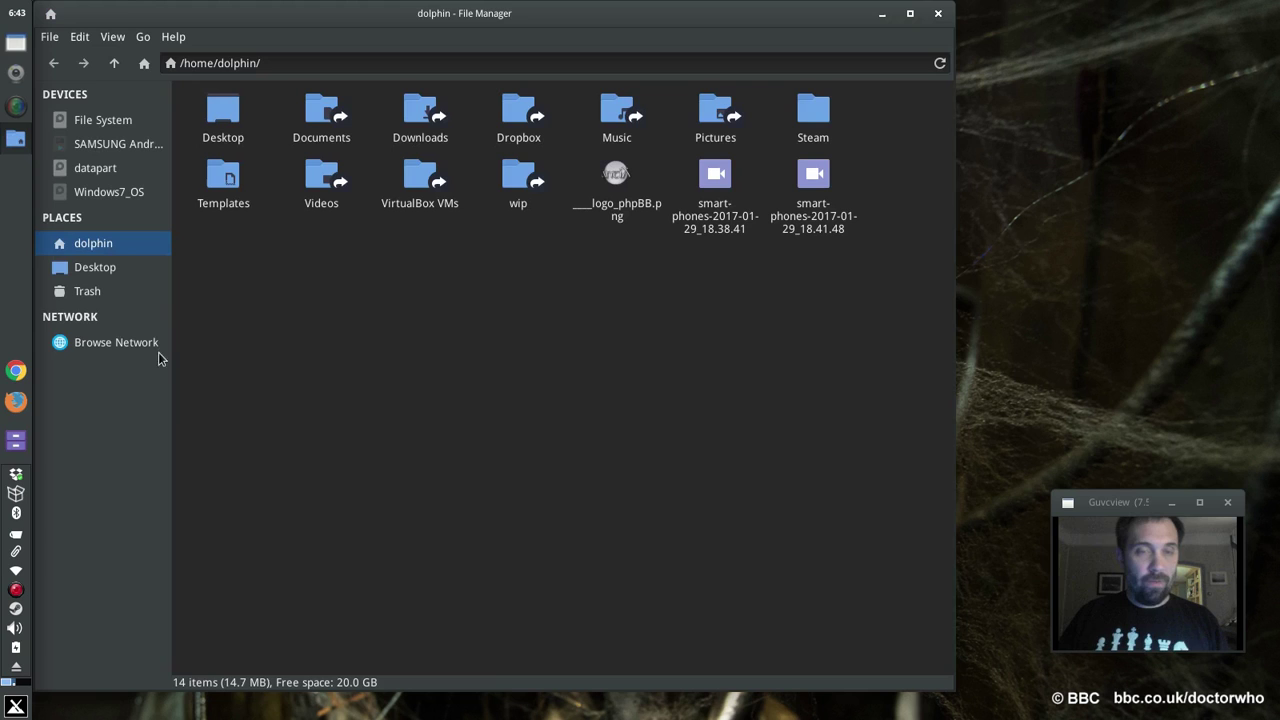
pyautogui.click(121, 148)
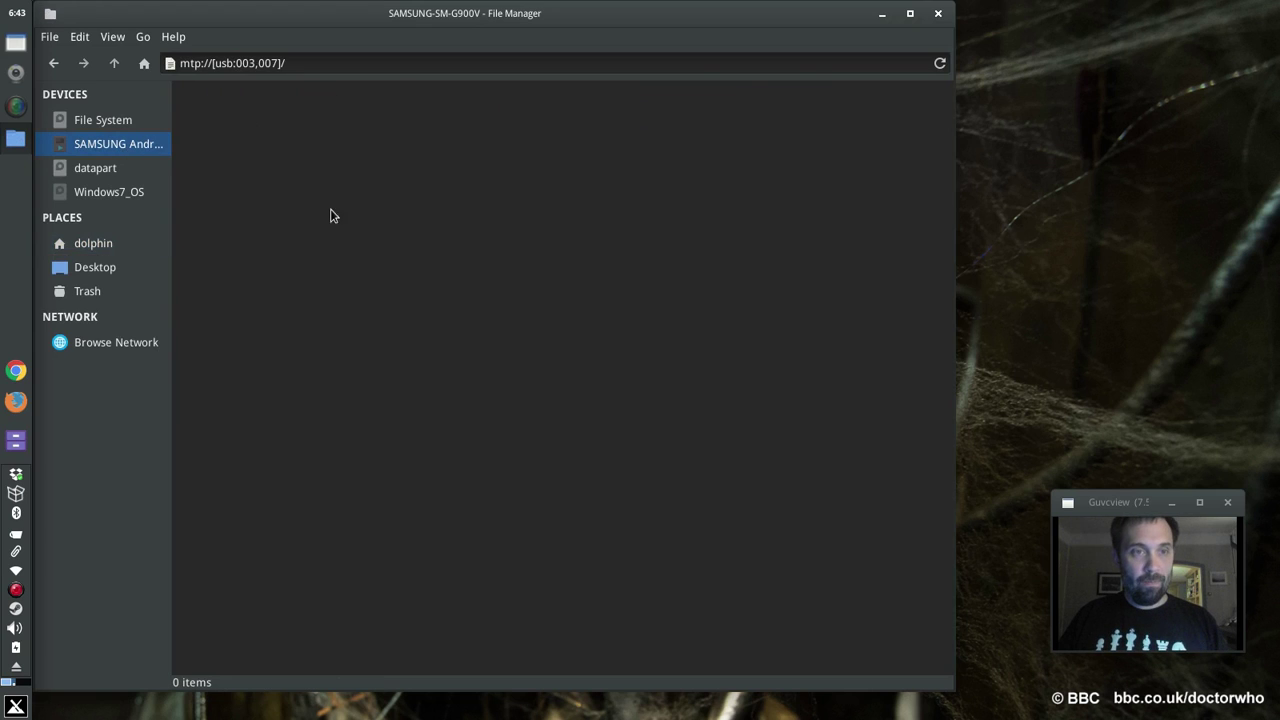
pyautogui.moveTo(240, 14); pyautogui.dragTo(401, 42)
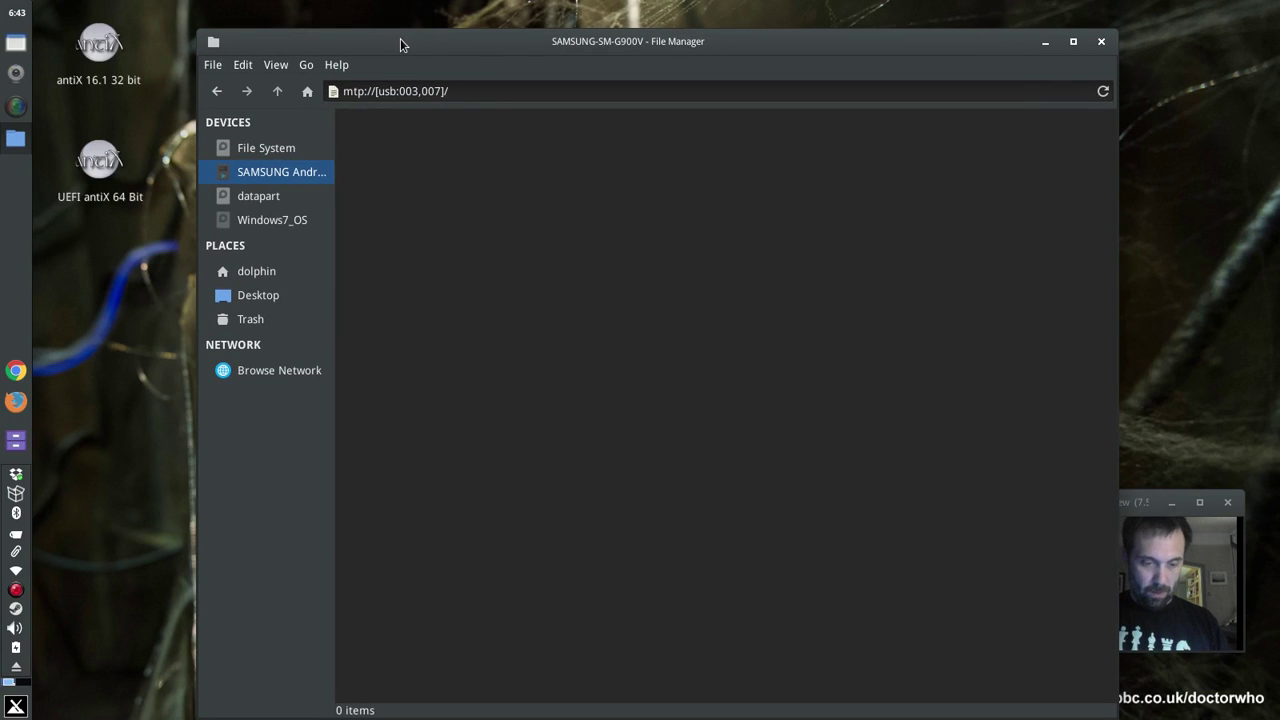
pyautogui.click(1101, 43)
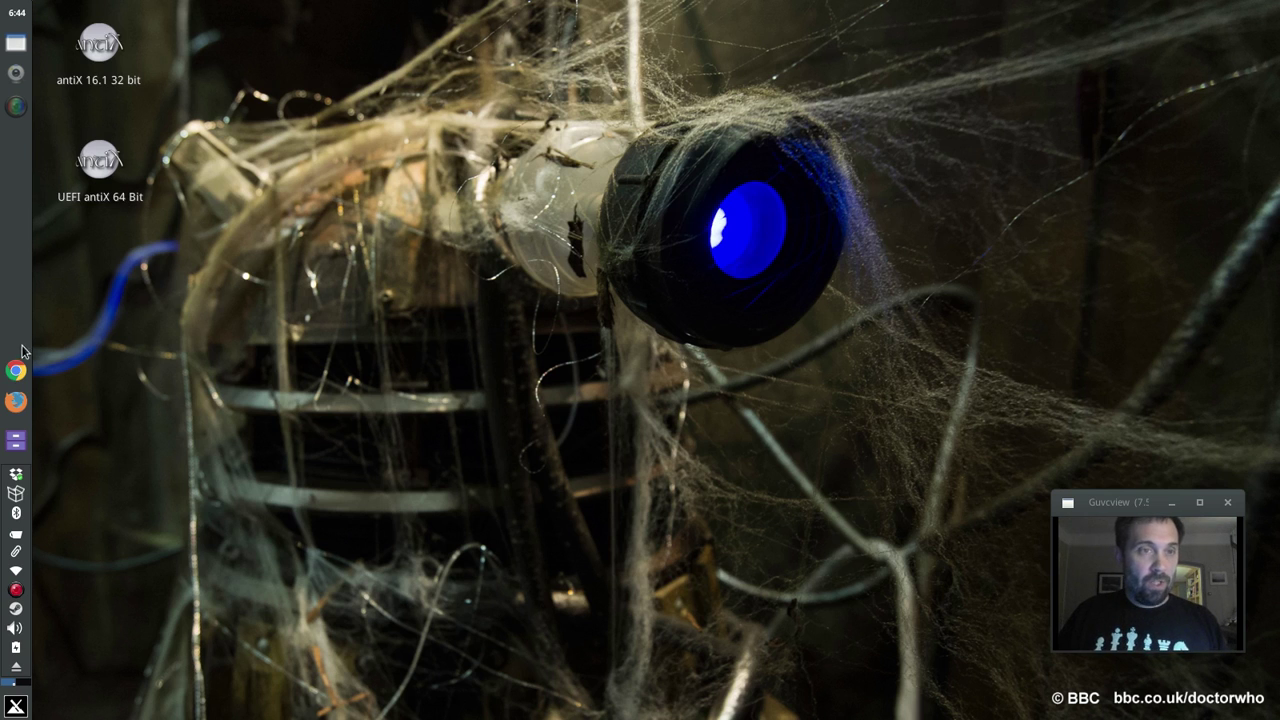
# Open the SAMSUNG Android device in a new file manager window and enter its Phone storage
pyautogui.click(15, 439)
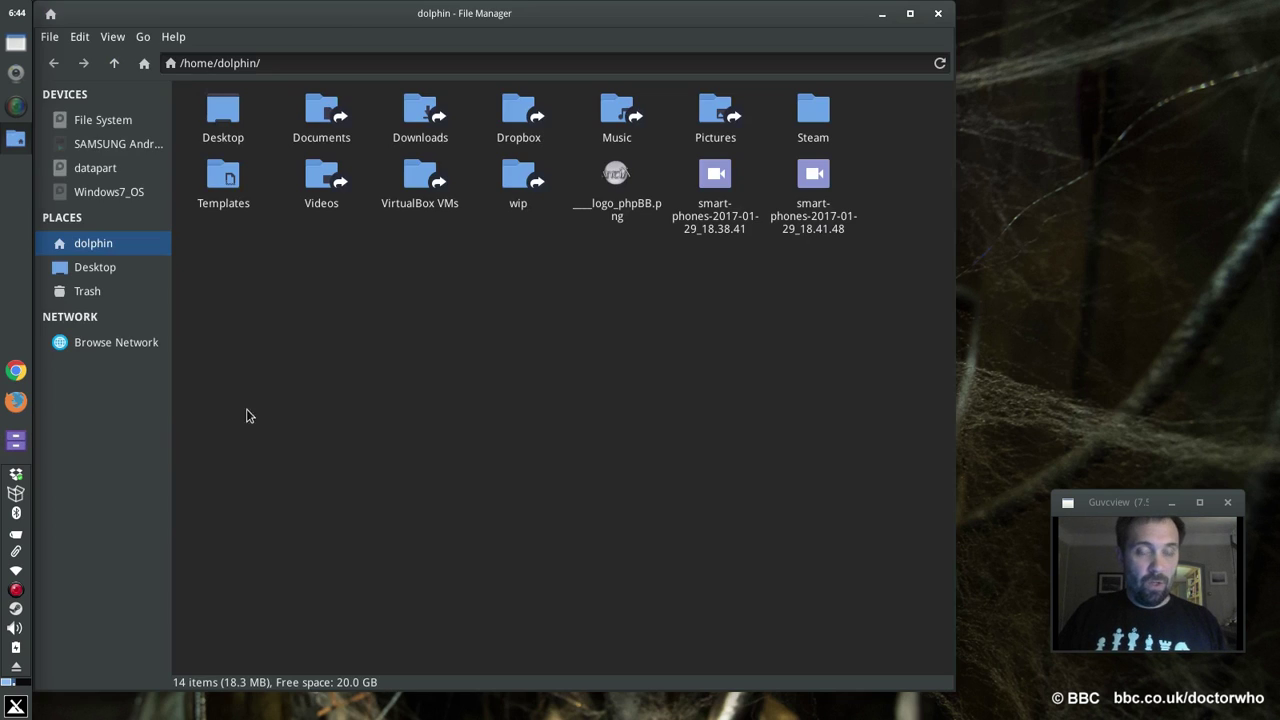
pyautogui.click(86, 150)
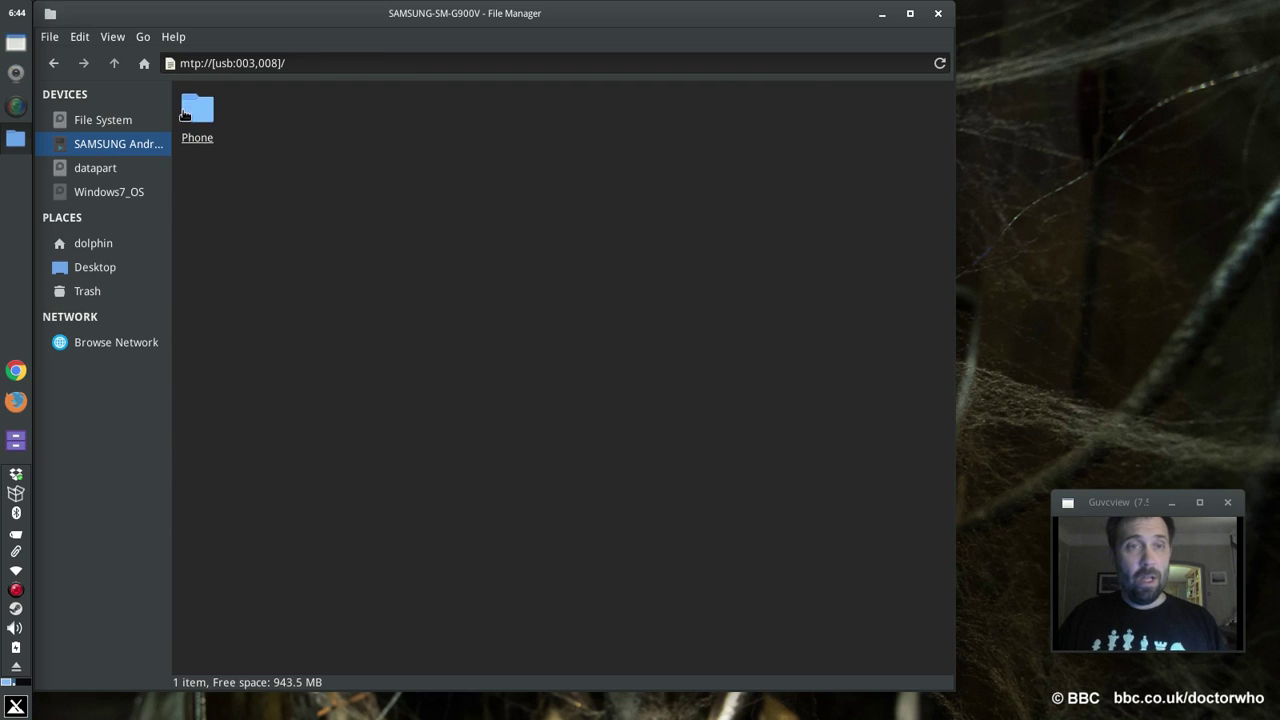
pyautogui.doubleClick(197, 110)
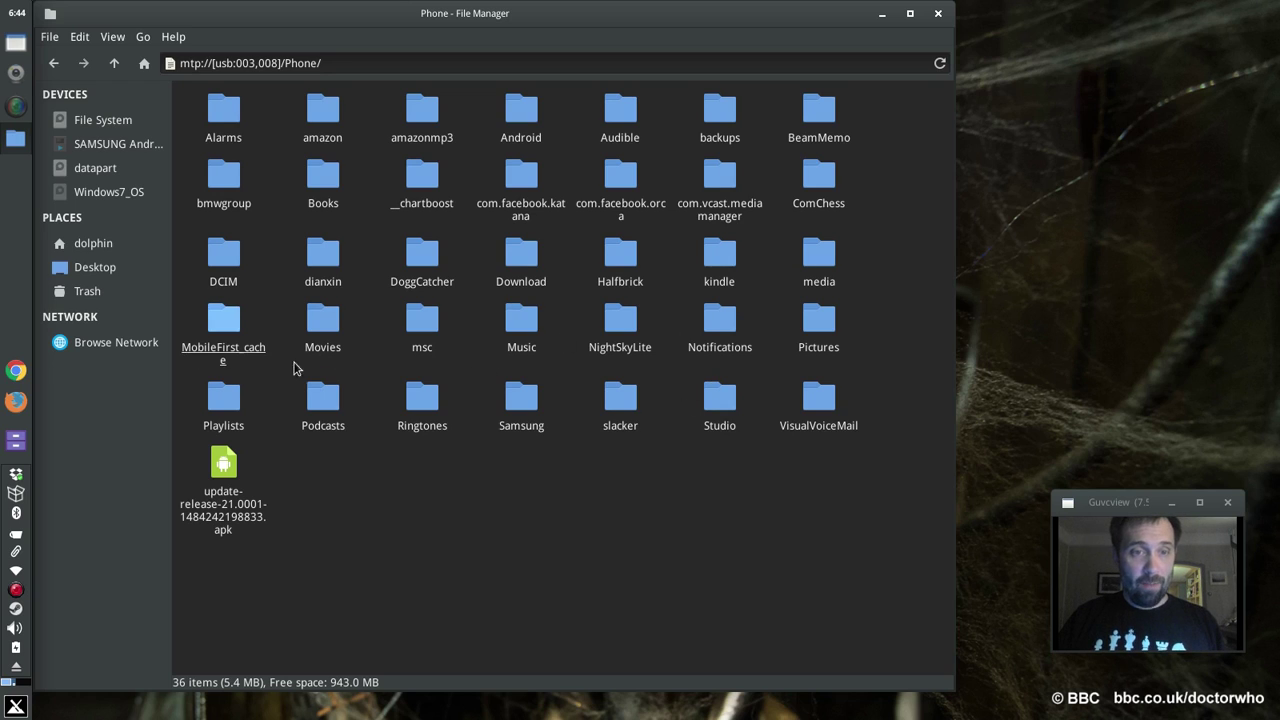
# Look through the phone's Music, DoggCatcher and media/audio folders, returning to the Phone folder each time
pyautogui.doubleClick(527, 330)
pyautogui.click(116, 65)
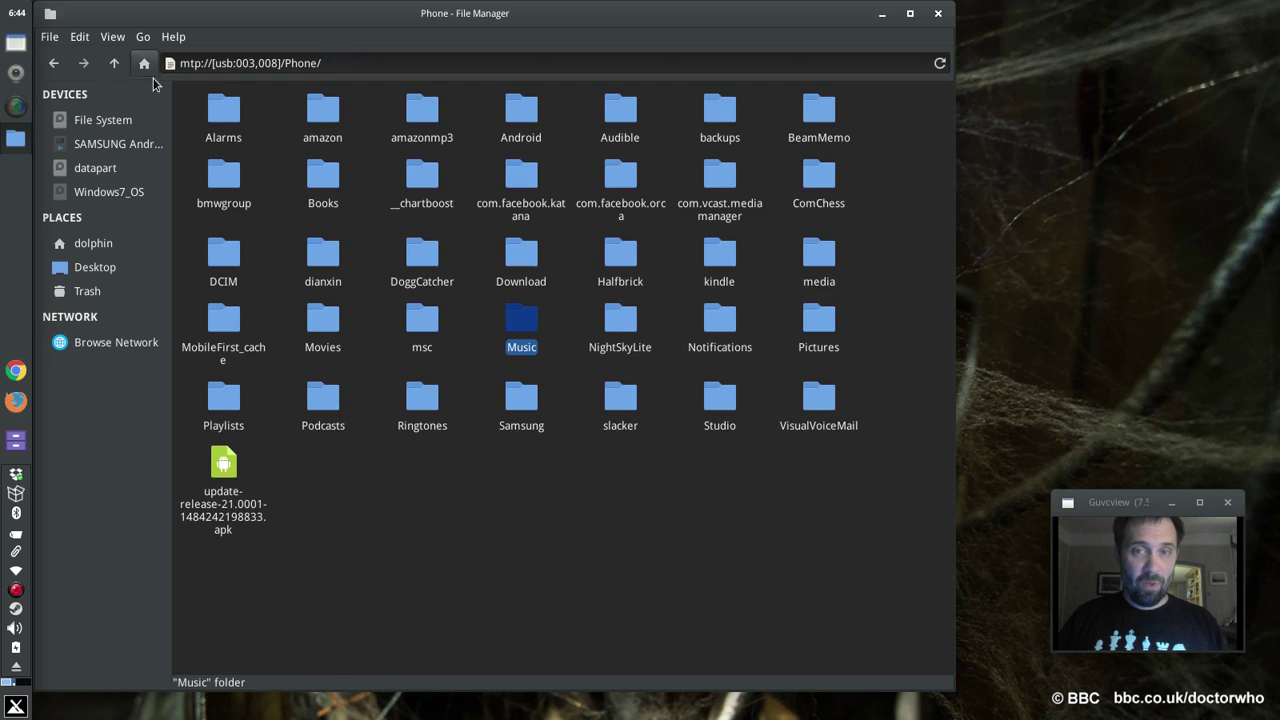
pyautogui.doubleClick(428, 268)
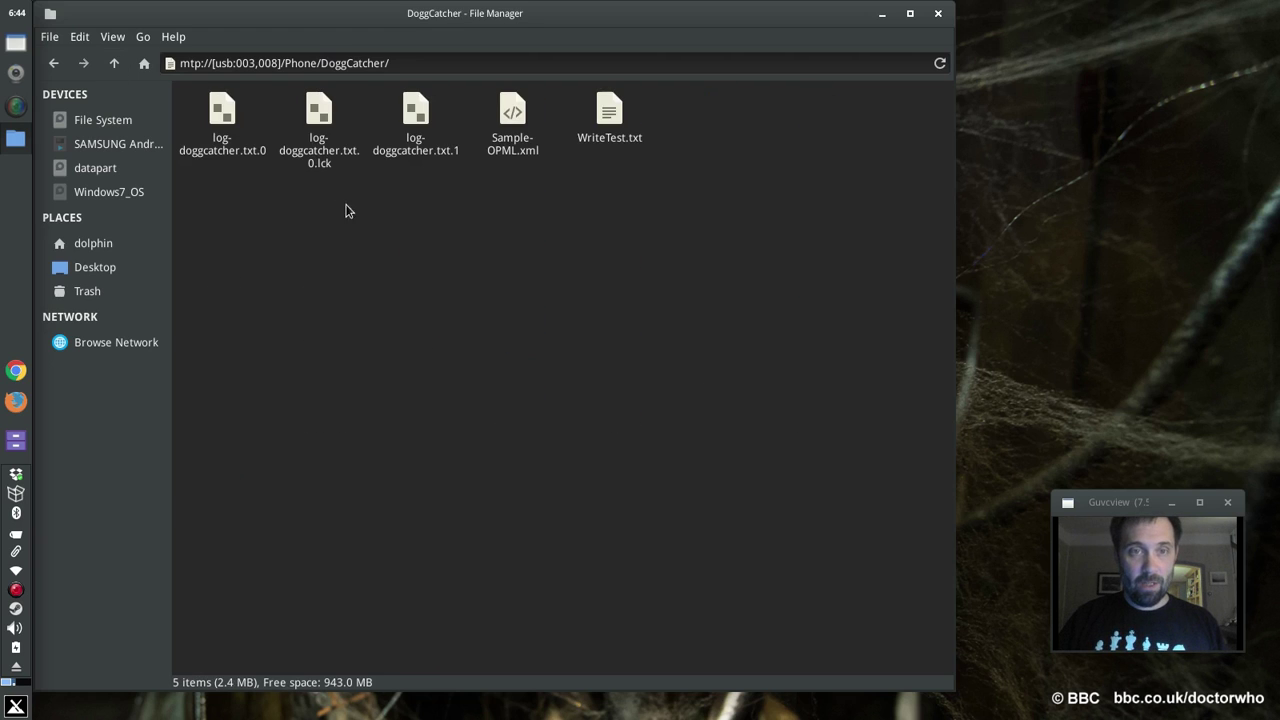
pyautogui.click(114, 63)
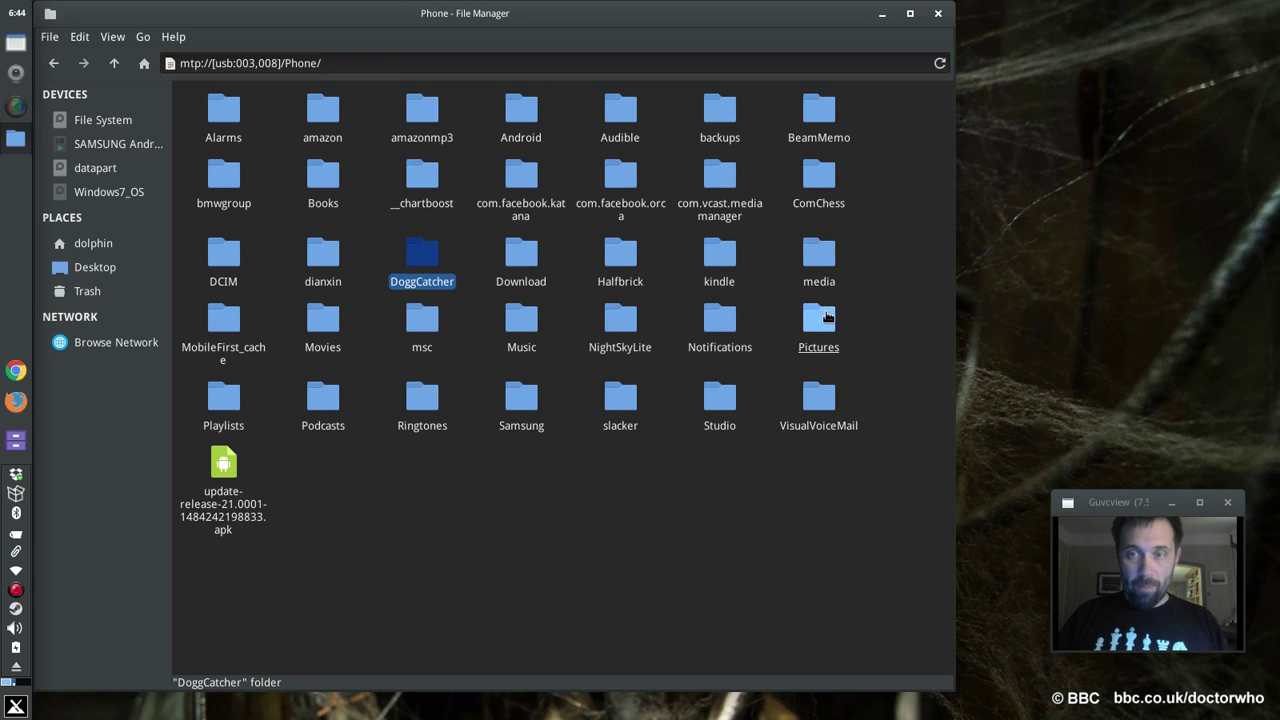
pyautogui.doubleClick(821, 263)
pyautogui.doubleClick(197, 112)
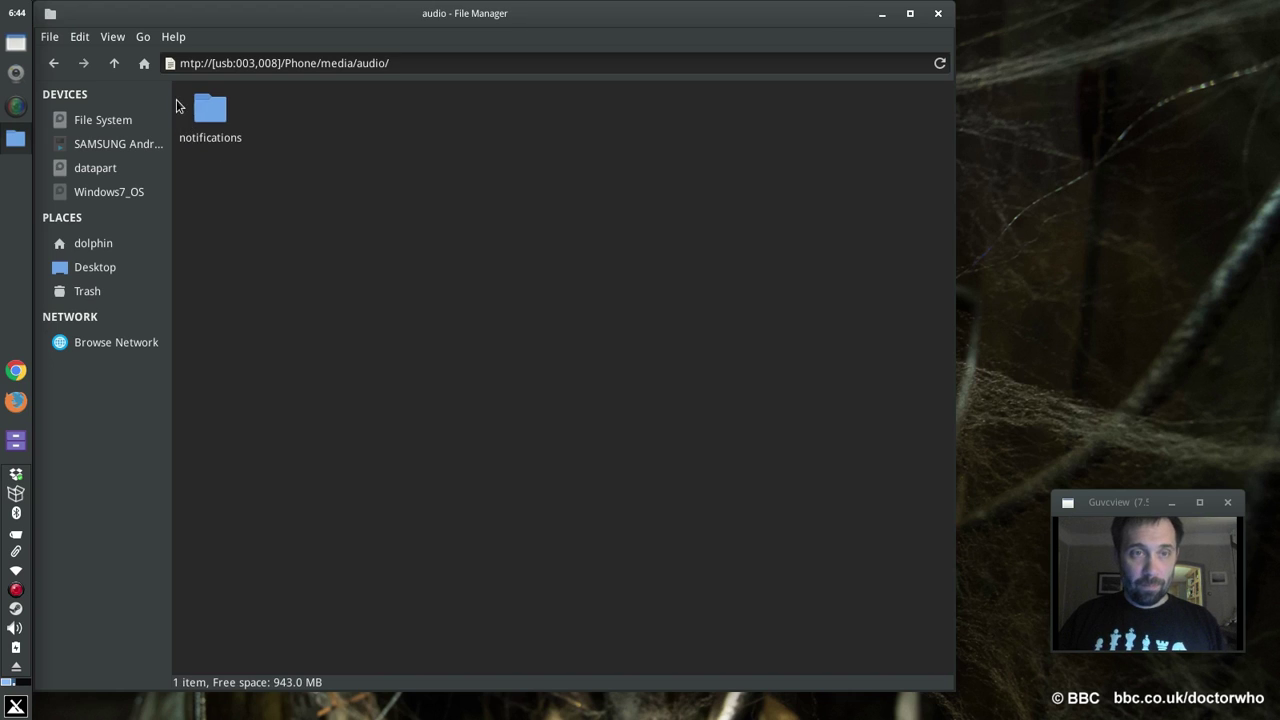
pyautogui.click(118, 66)
pyautogui.click(118, 66)
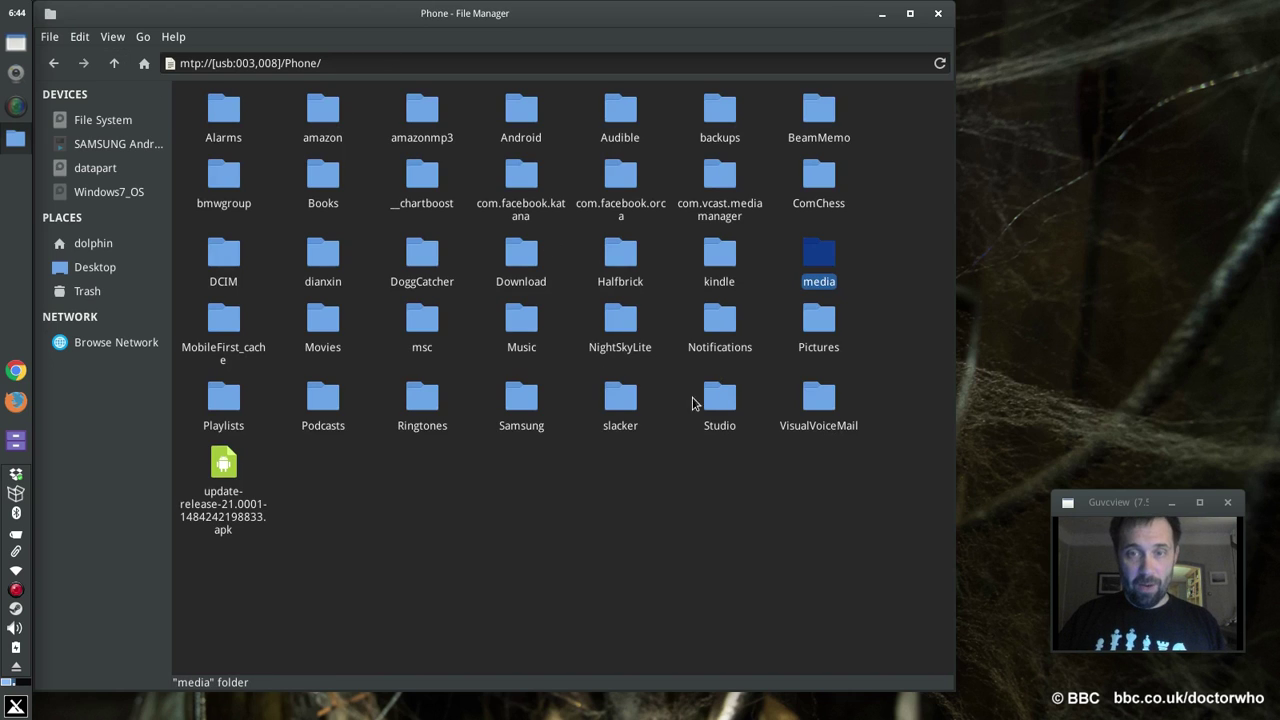
# Look into the phone's Podcasts and Pictures folders and return to the Phone folder
pyautogui.click(322, 330)
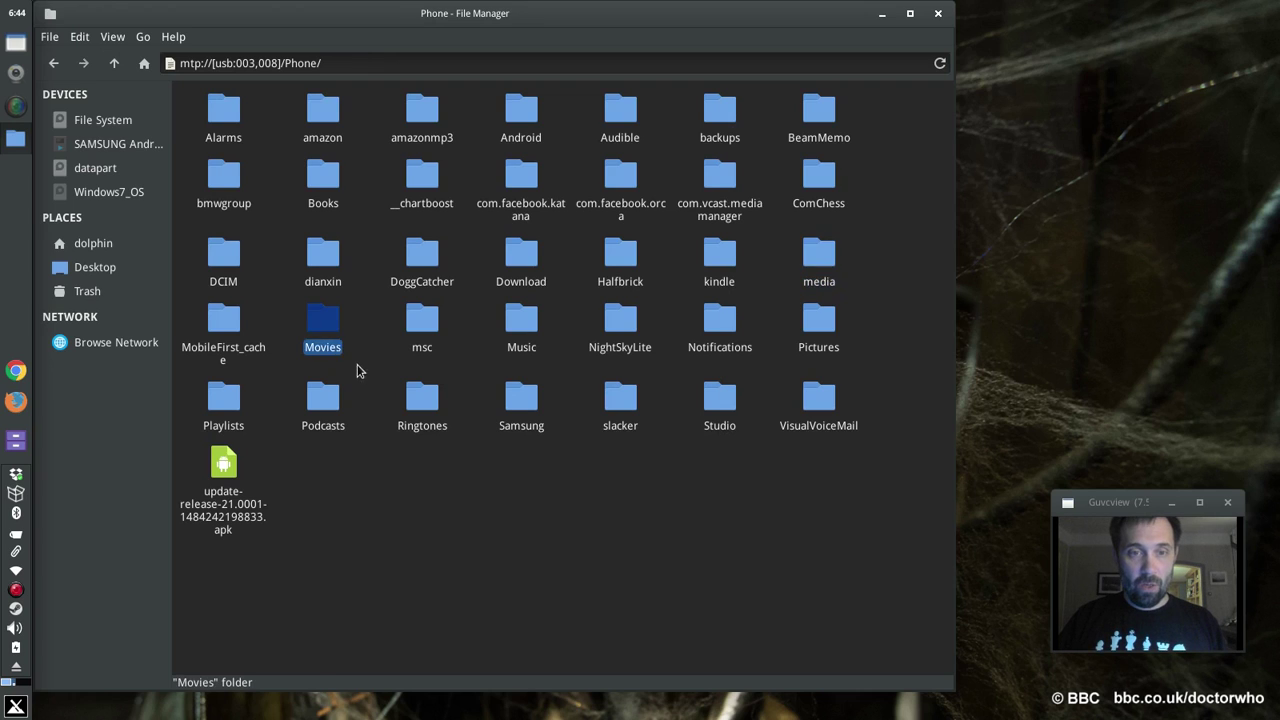
pyautogui.doubleClick(329, 401)
pyautogui.click(114, 63)
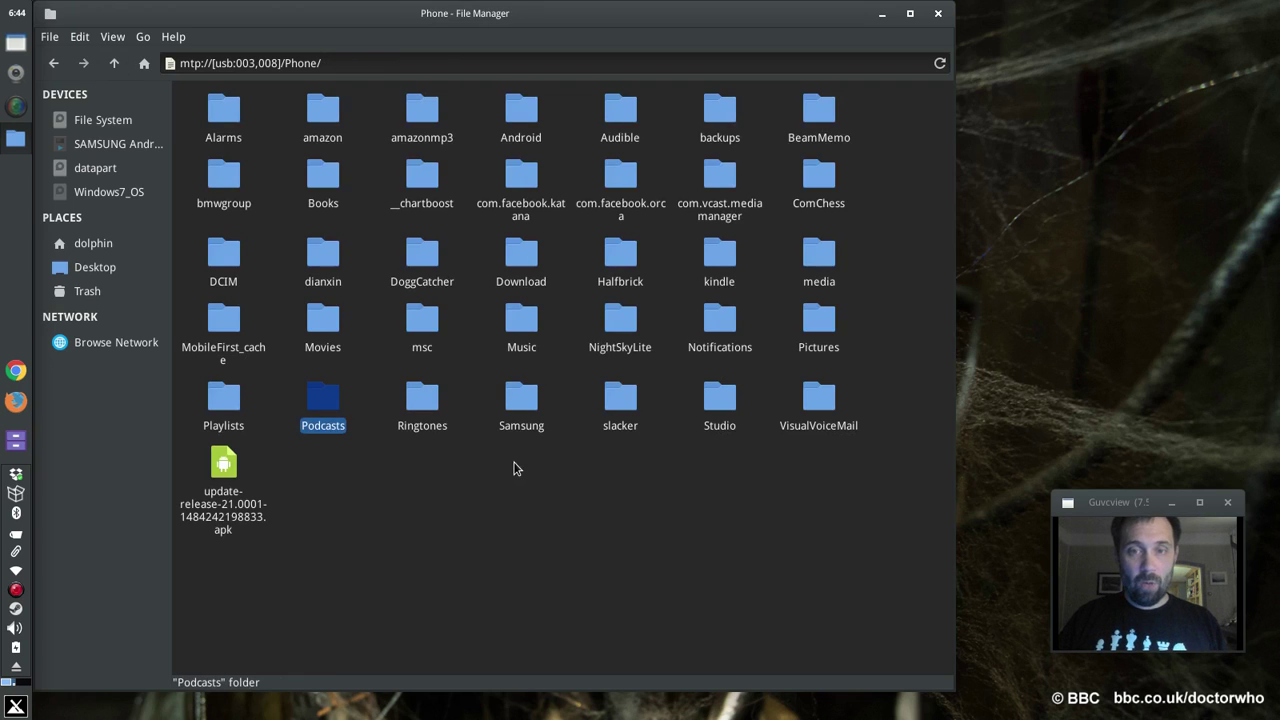
pyautogui.doubleClick(822, 320)
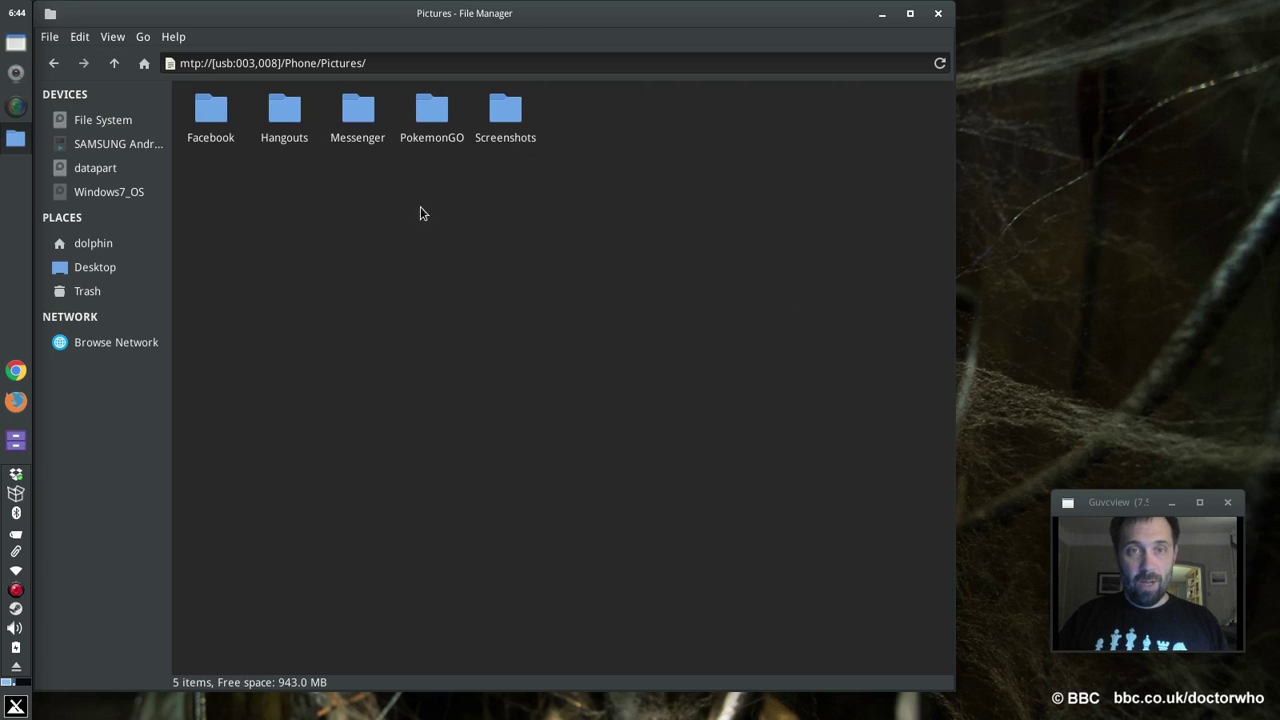
pyautogui.click(114, 63)
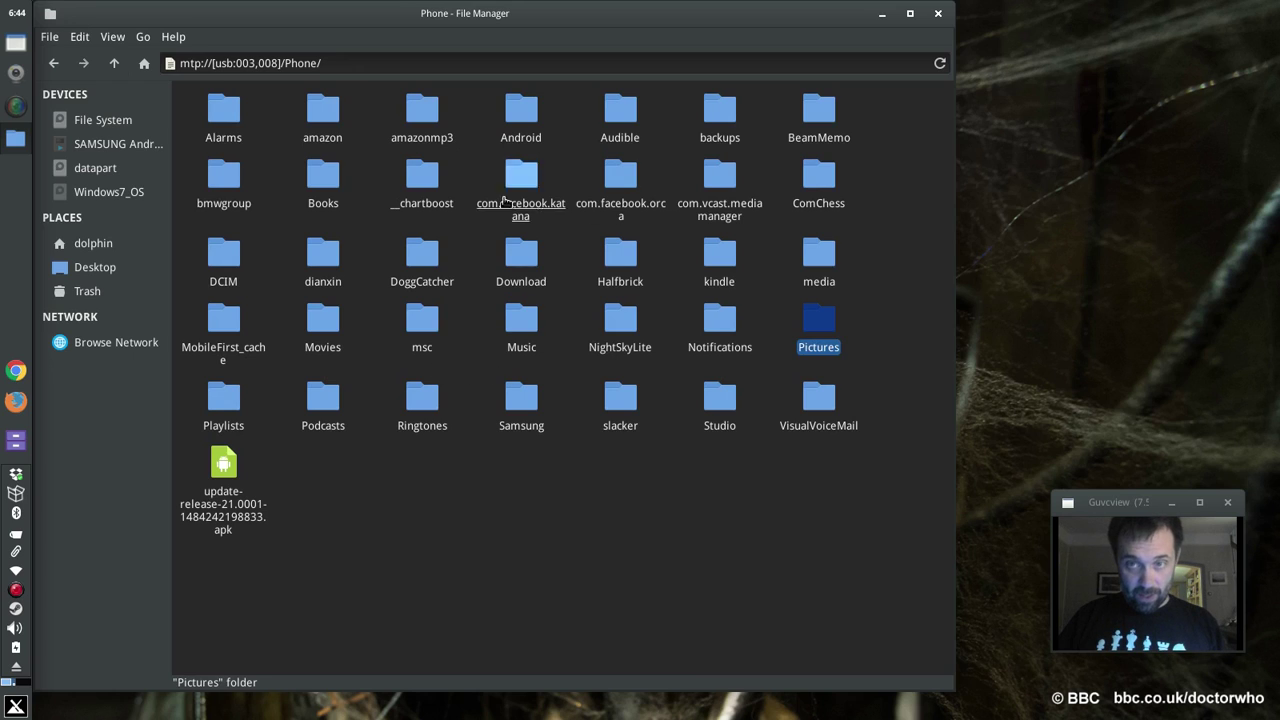
# View the photos in the phone's DCIM/Camera folder and close the file manager
pyautogui.doubleClick(222, 262)
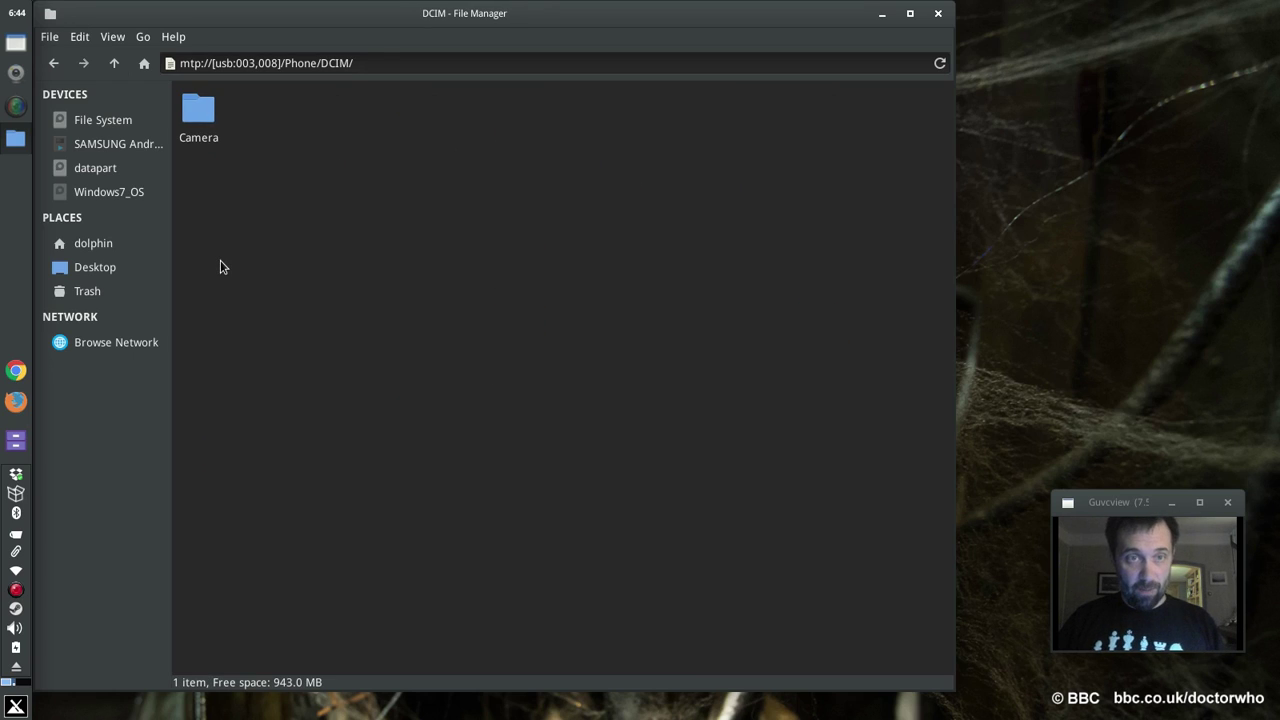
pyautogui.doubleClick(200, 112)
pyautogui.click(410, 256)
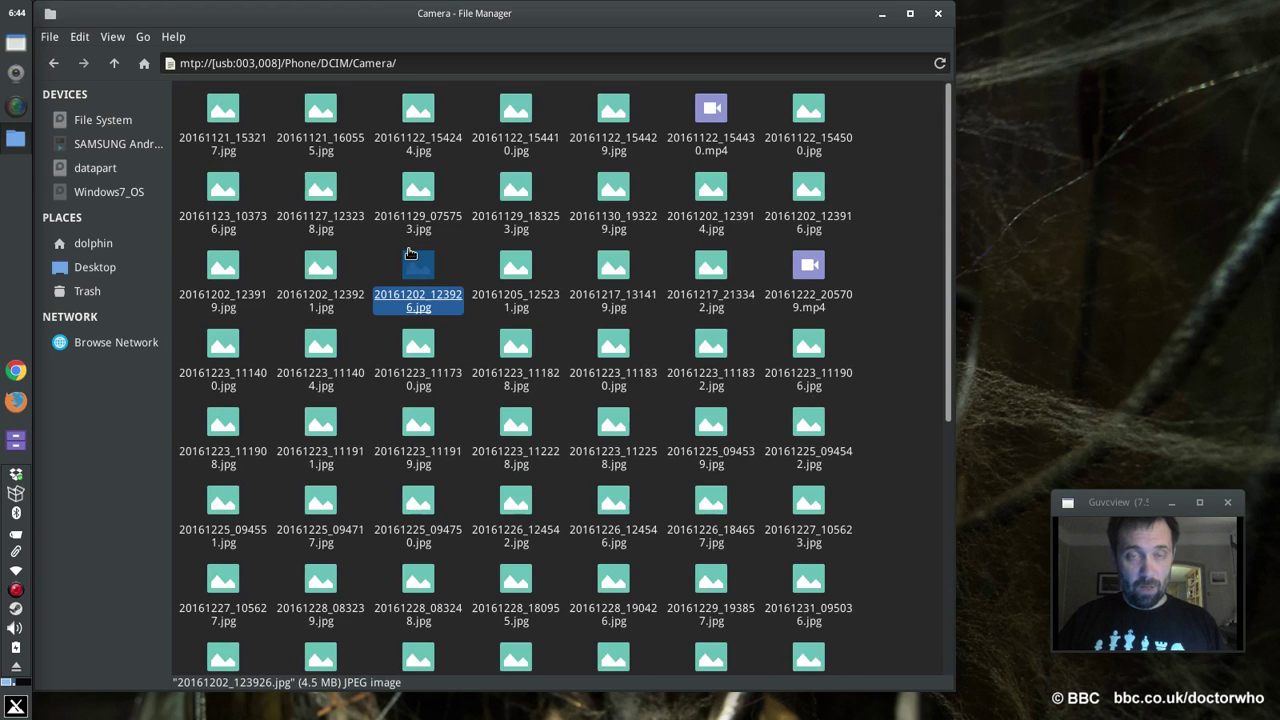
pyautogui.click(114, 63)
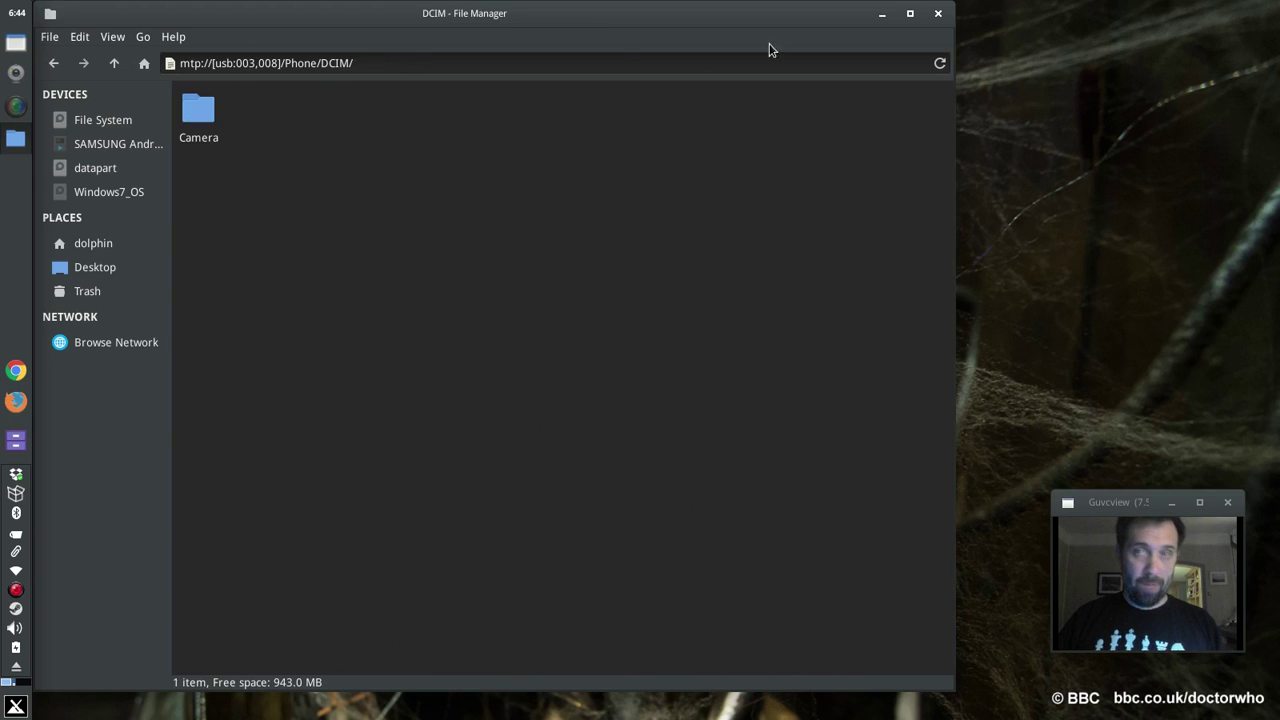
pyautogui.click(938, 13)
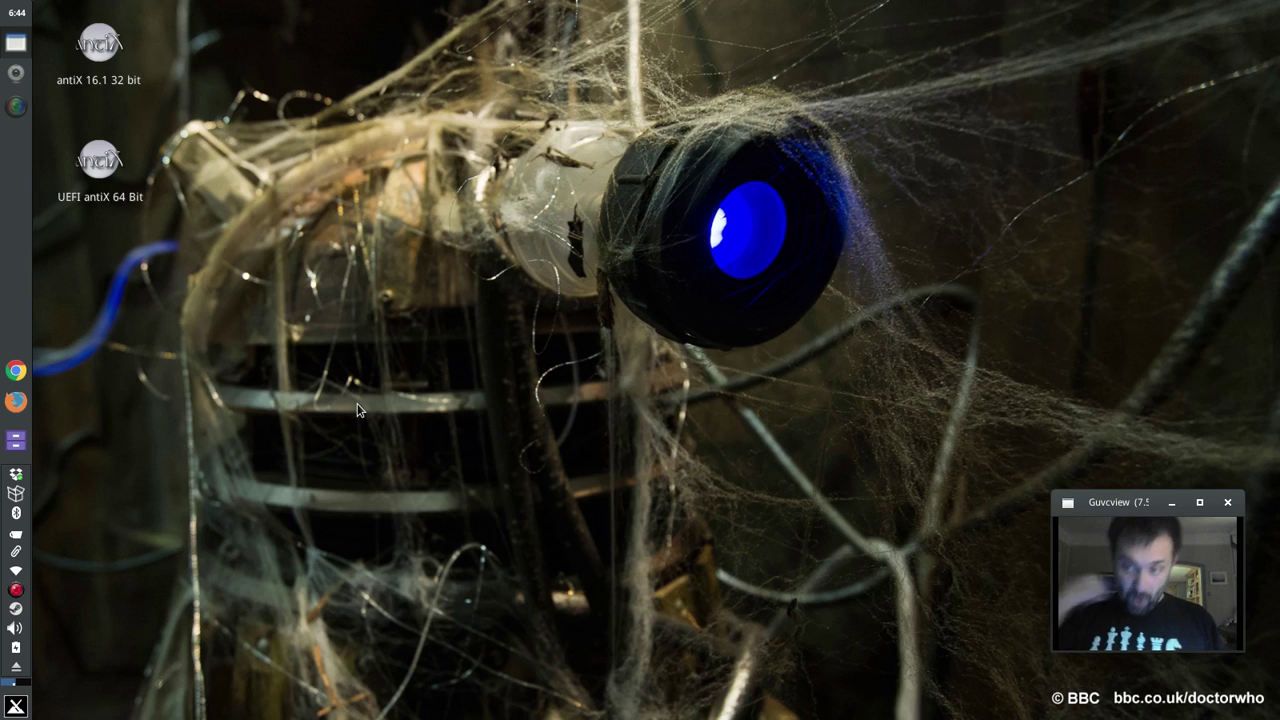
# Find and launch the Clementine music player from the applications, and bring up its window
pyautogui.click(15, 707)
pyautogui.write('cle')
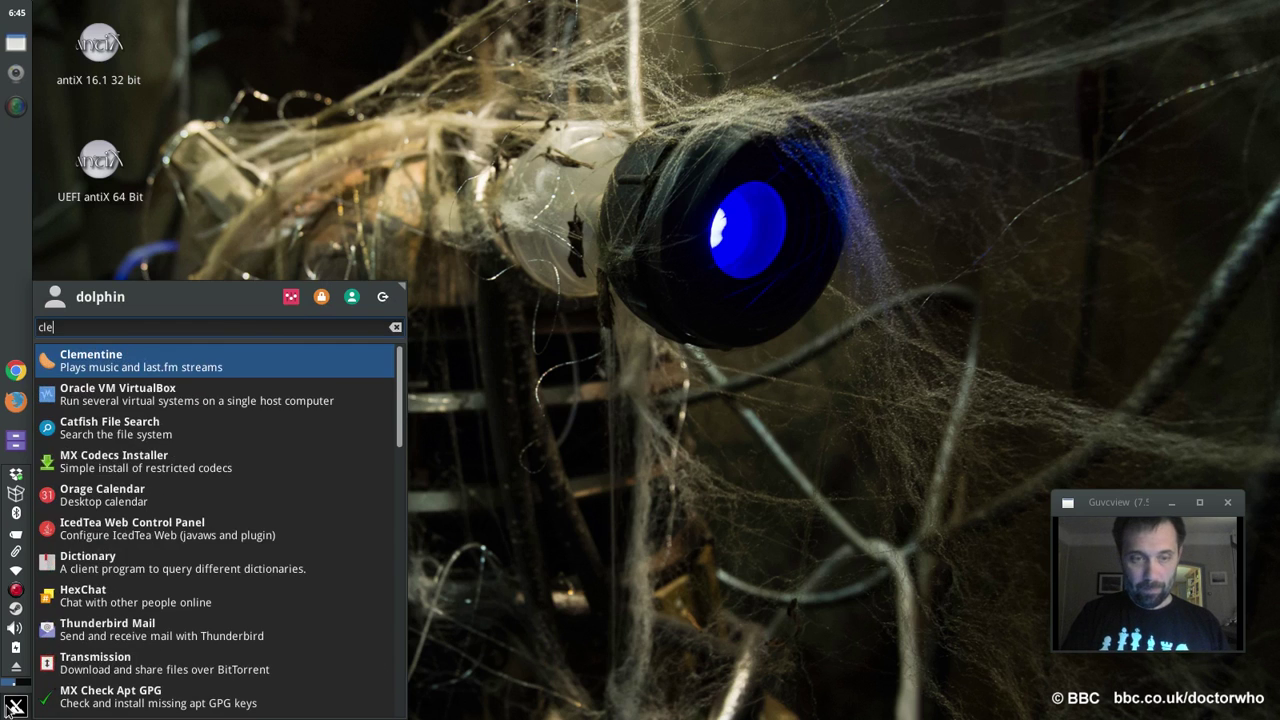
pyautogui.press('Return')
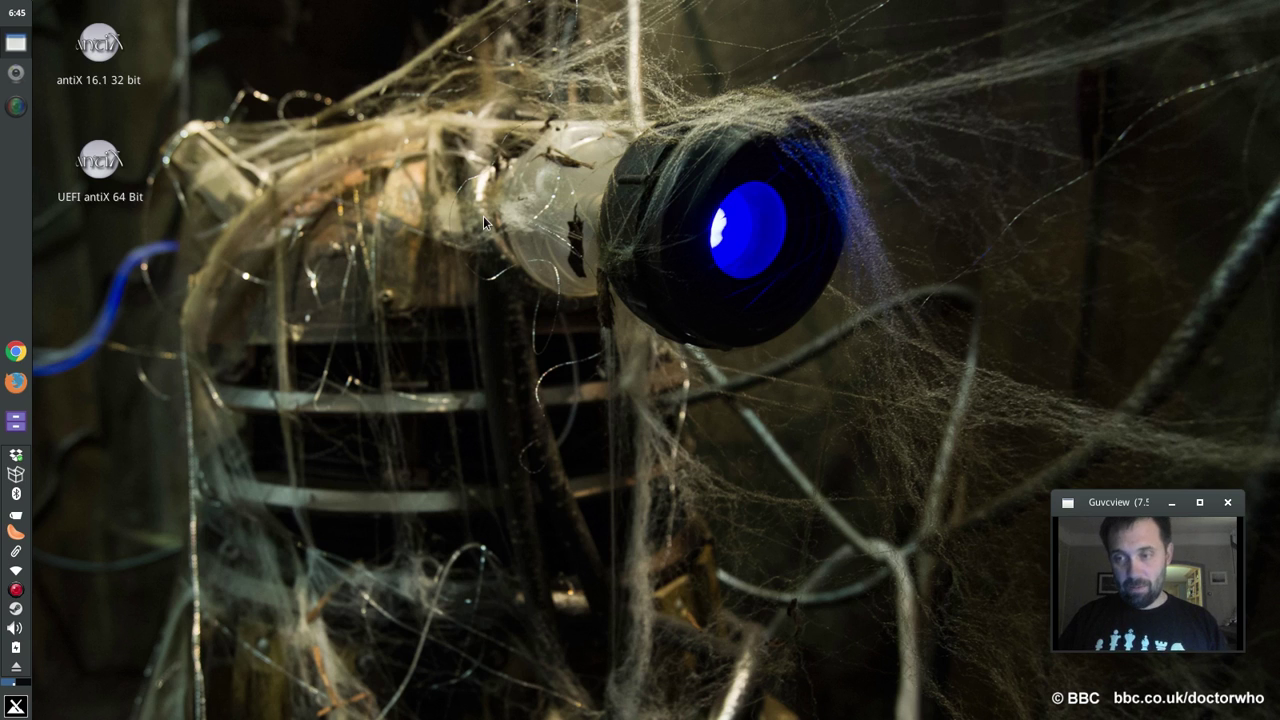
pyautogui.click(15, 533)
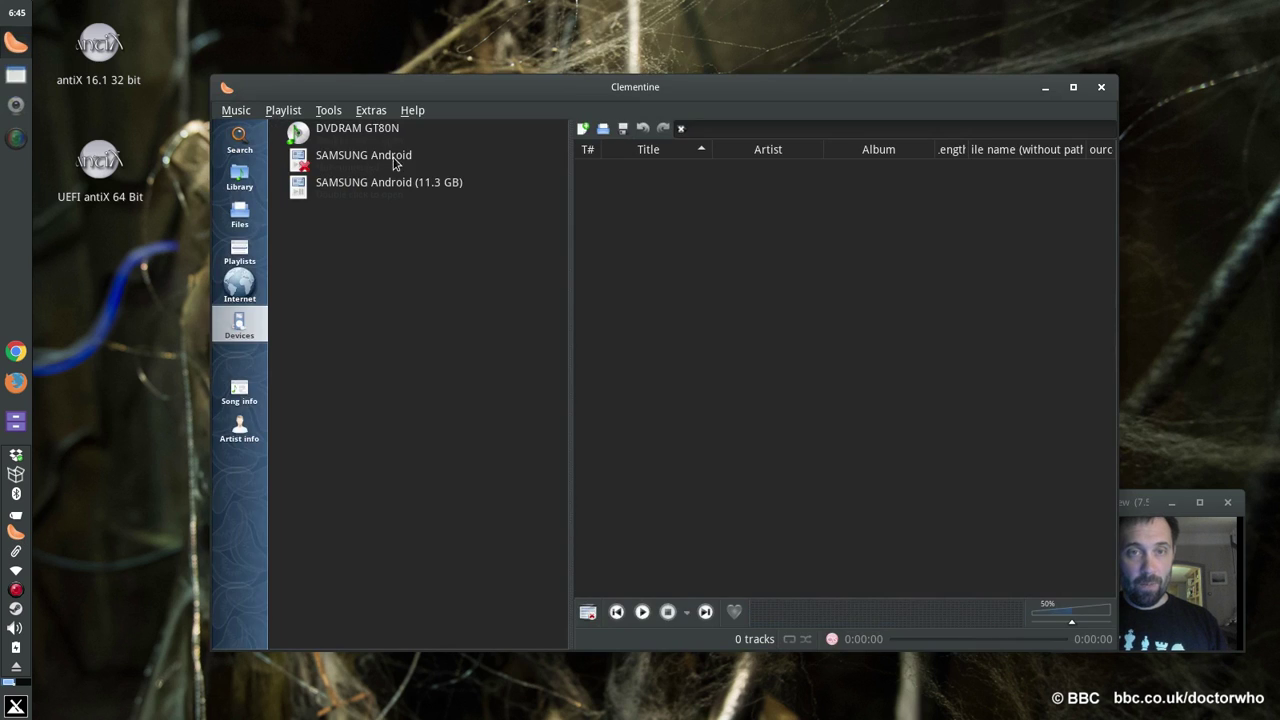
# Connect the SAMSUNG Android (11.3 GB) device in Clementine and open it to load its music files
pyautogui.click(378, 197)
pyautogui.doubleClick(378, 197)
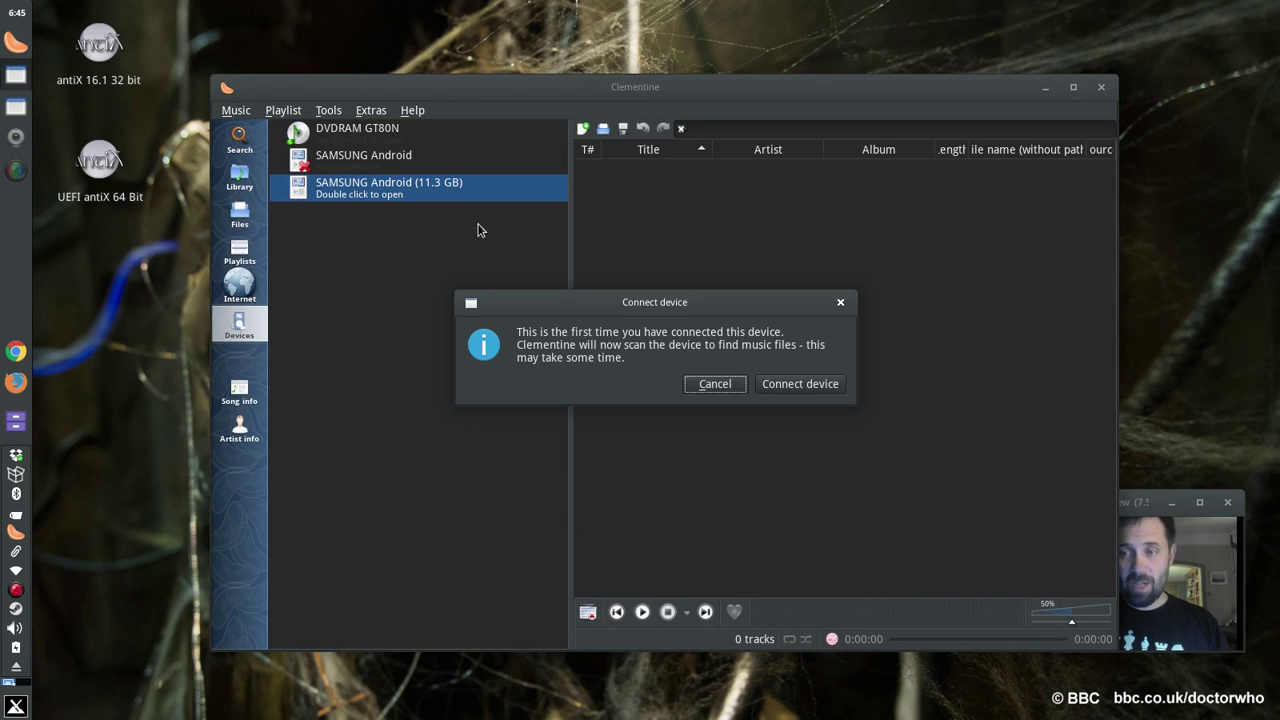
pyautogui.click(800, 383)
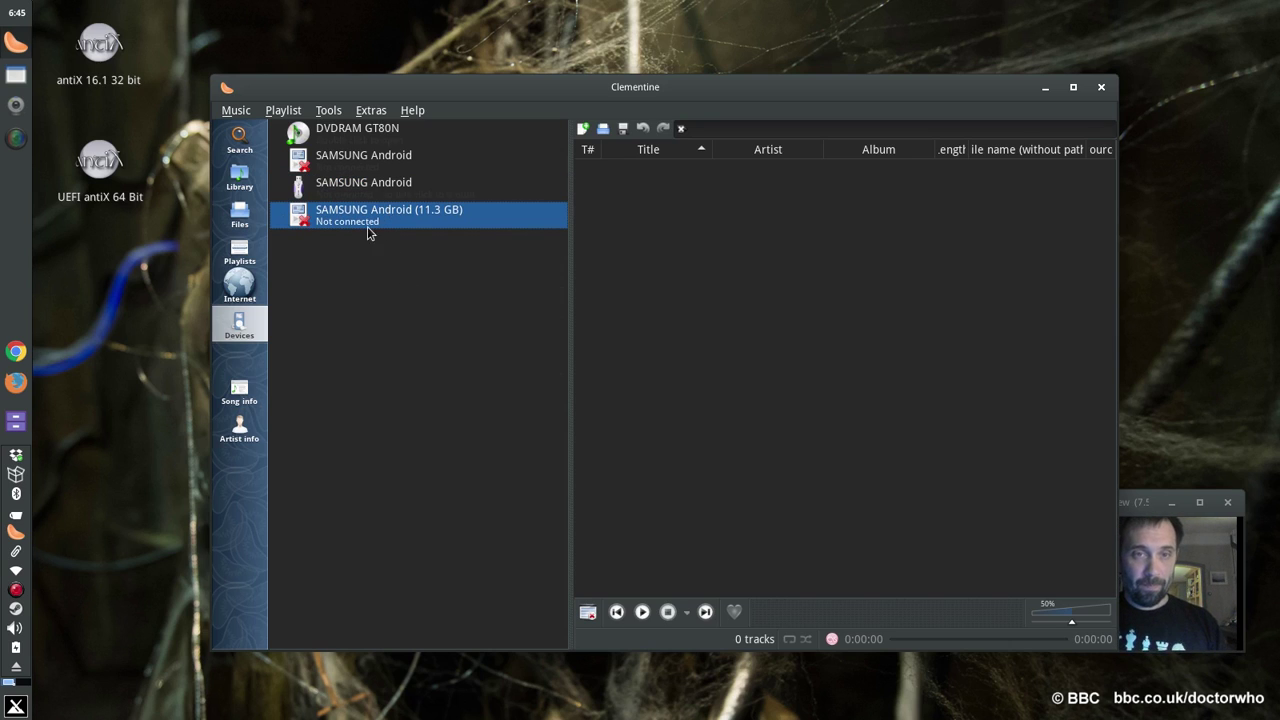
pyautogui.click(359, 190)
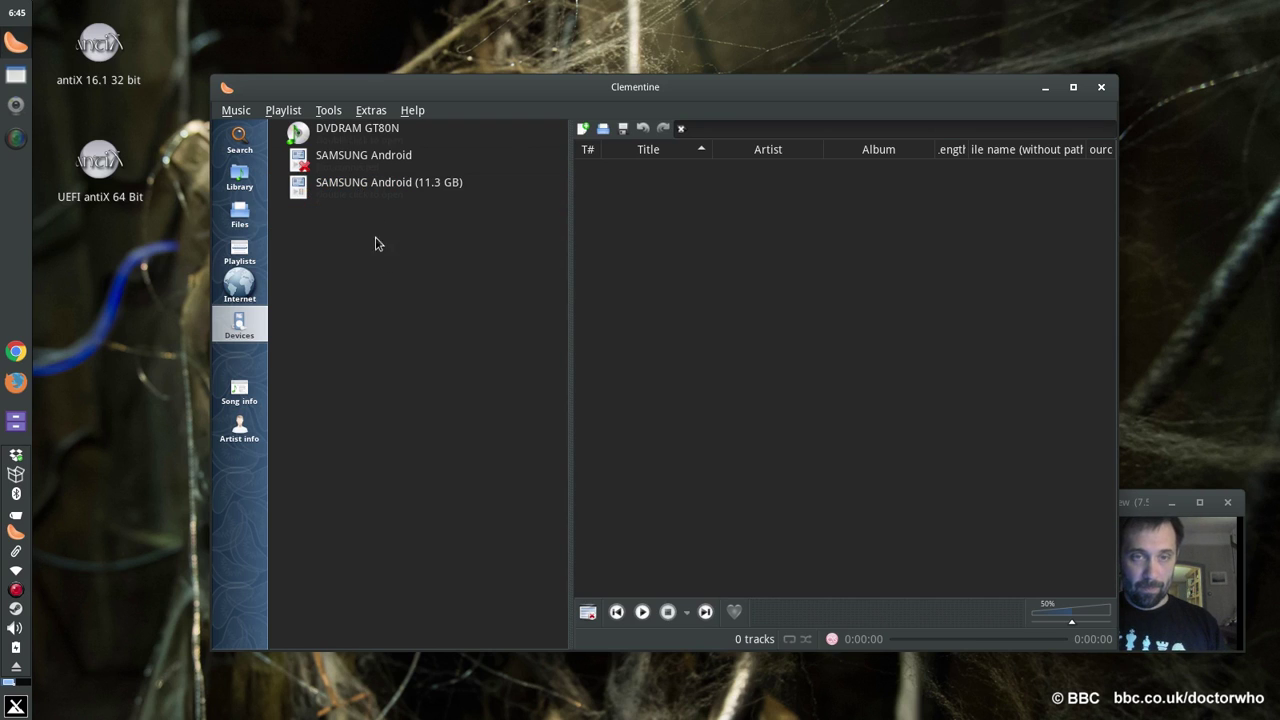
pyautogui.doubleClick(348, 190)
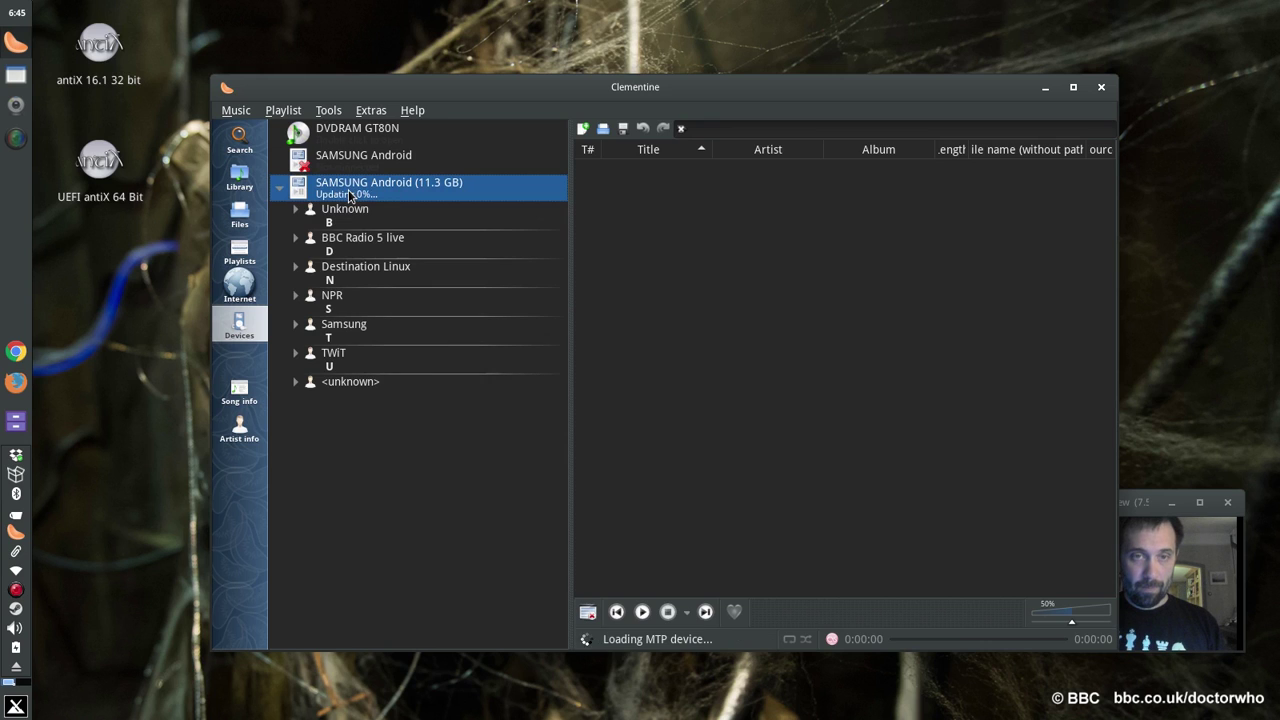
# Examine the tracks on the phone listed under Unknown, BBC Radio 5 live, Destination Linux, NPR and TWiT
pyautogui.click(295, 209)
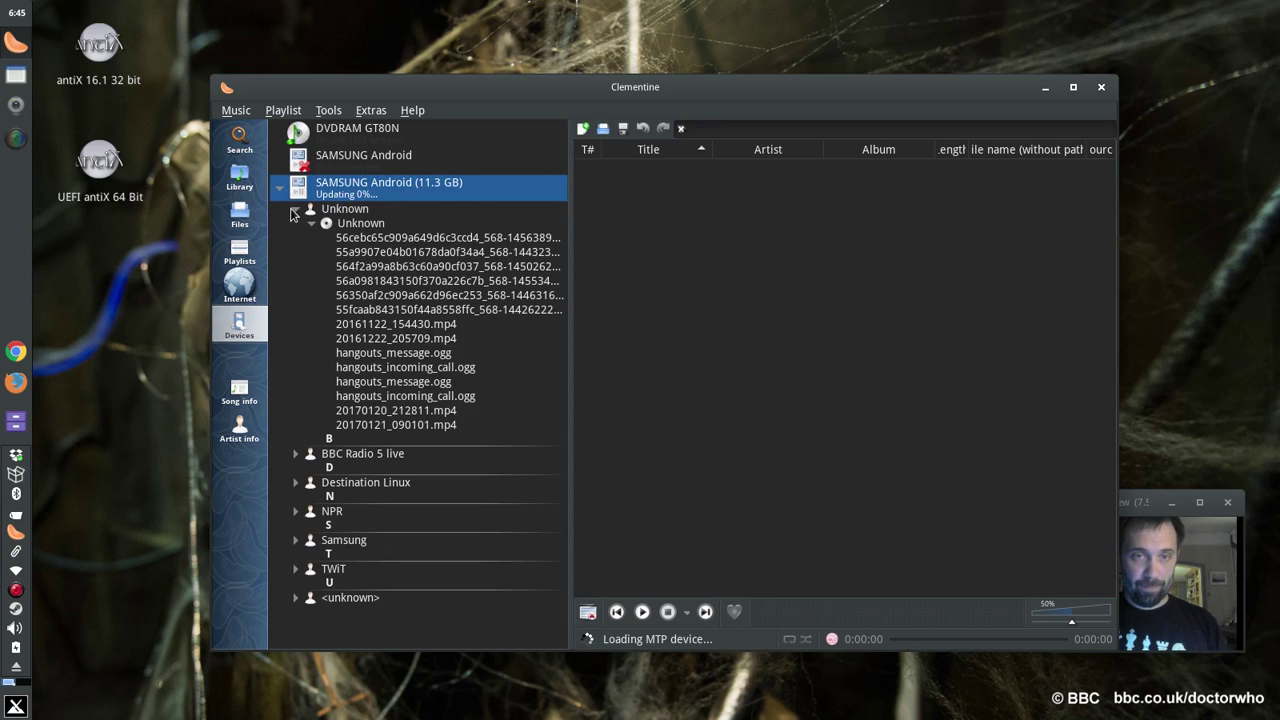
pyautogui.click(295, 209)
pyautogui.click(295, 237)
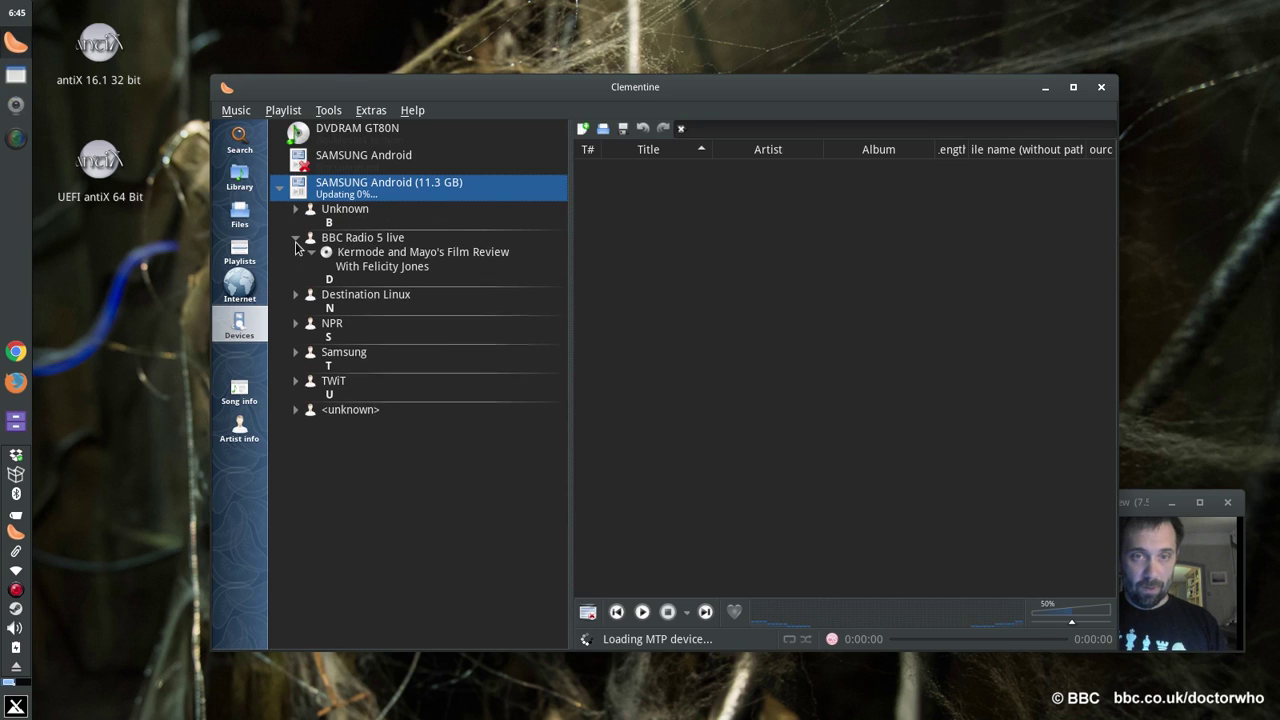
pyautogui.click(295, 240)
pyautogui.click(295, 266)
pyautogui.click(295, 266)
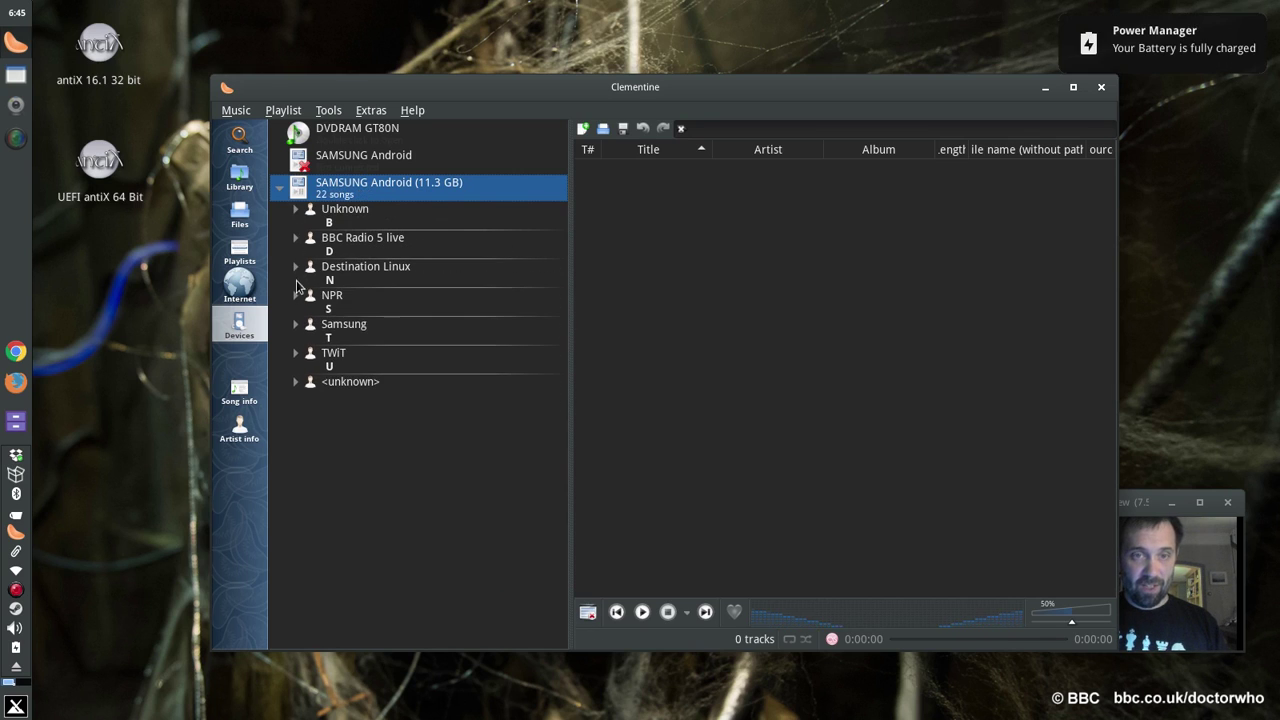
pyautogui.click(295, 295)
pyautogui.click(295, 295)
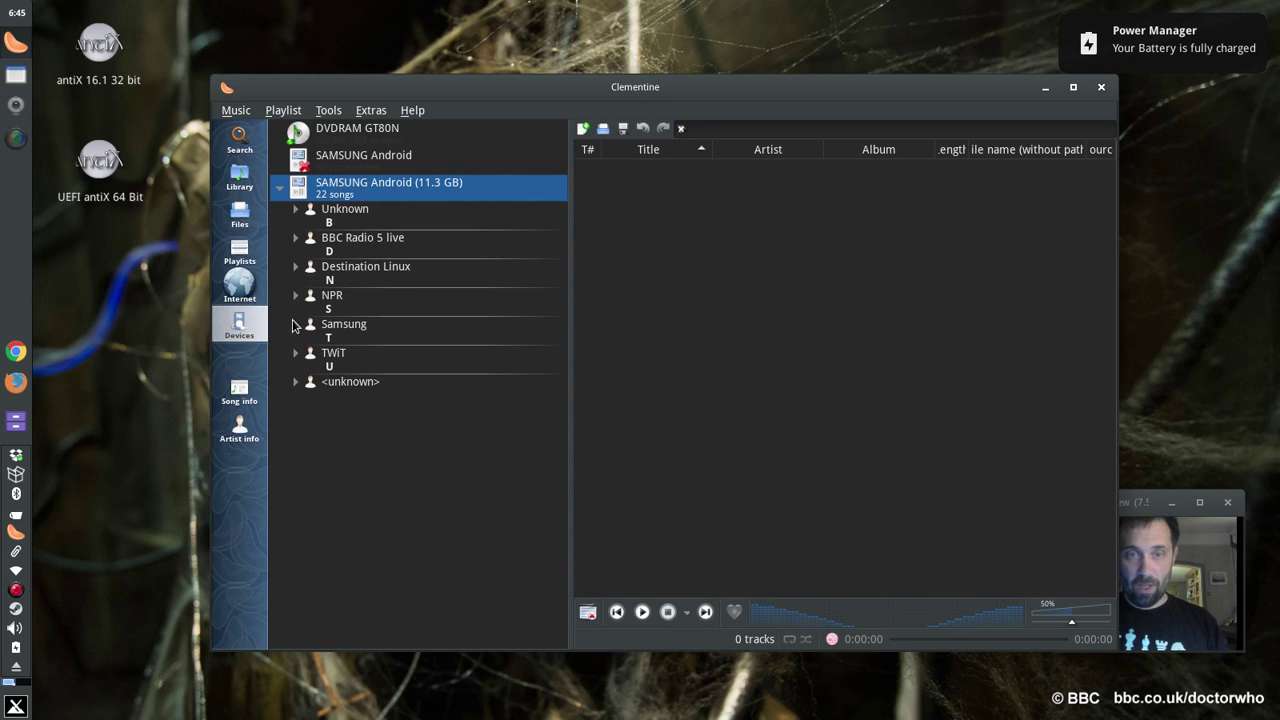
pyautogui.click(295, 353)
pyautogui.click(295, 353)
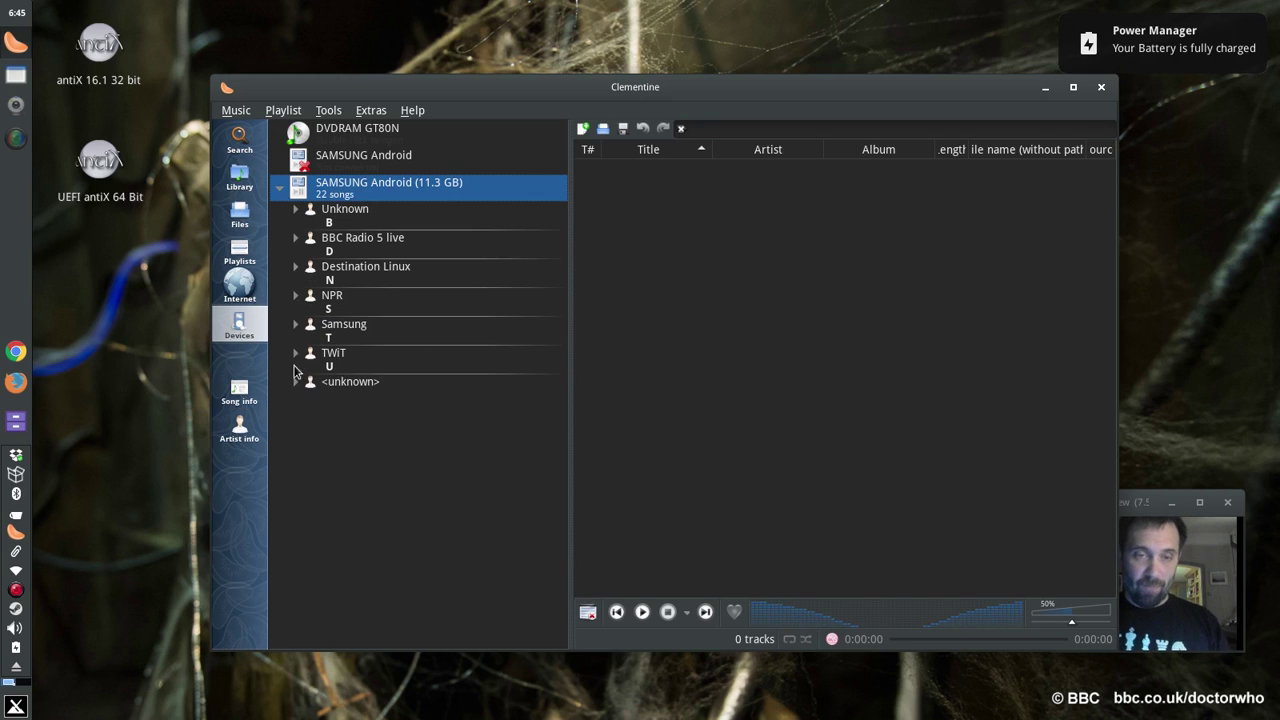
# Close the Clementine window and quit the player completely
pyautogui.click(1102, 88)
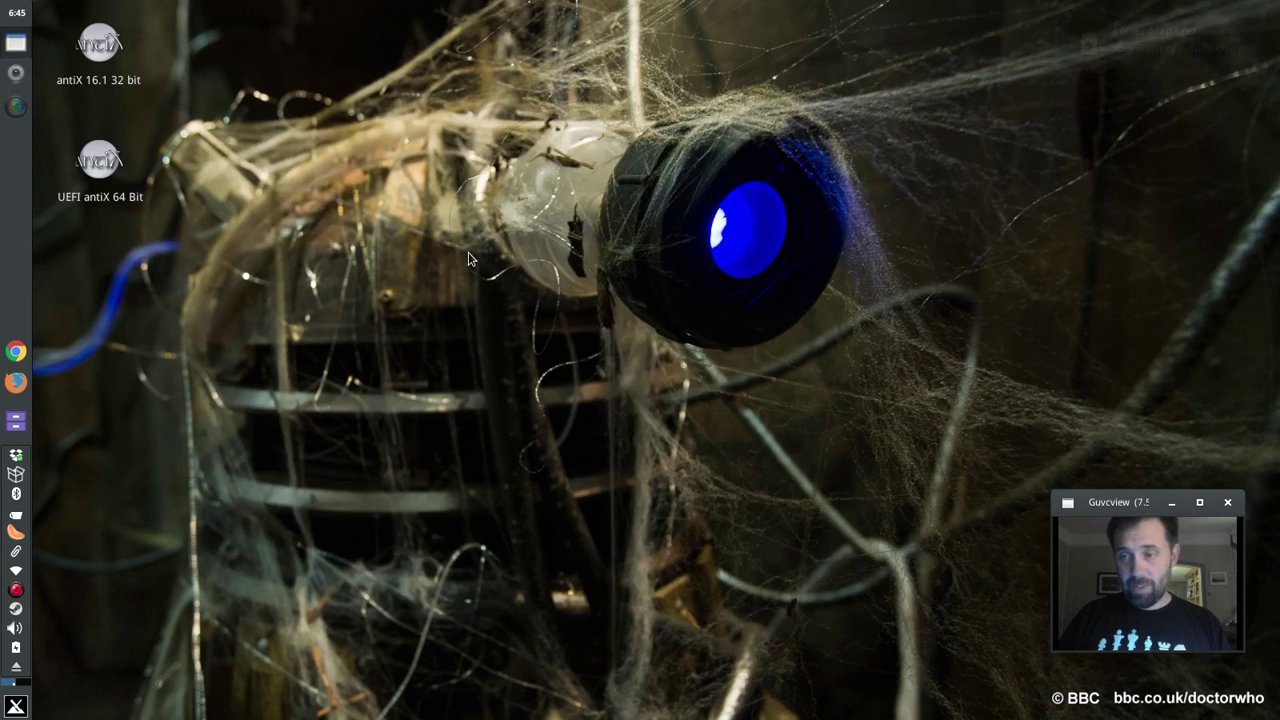
pyautogui.rightClick(7, 548)
pyautogui.click(62, 688)
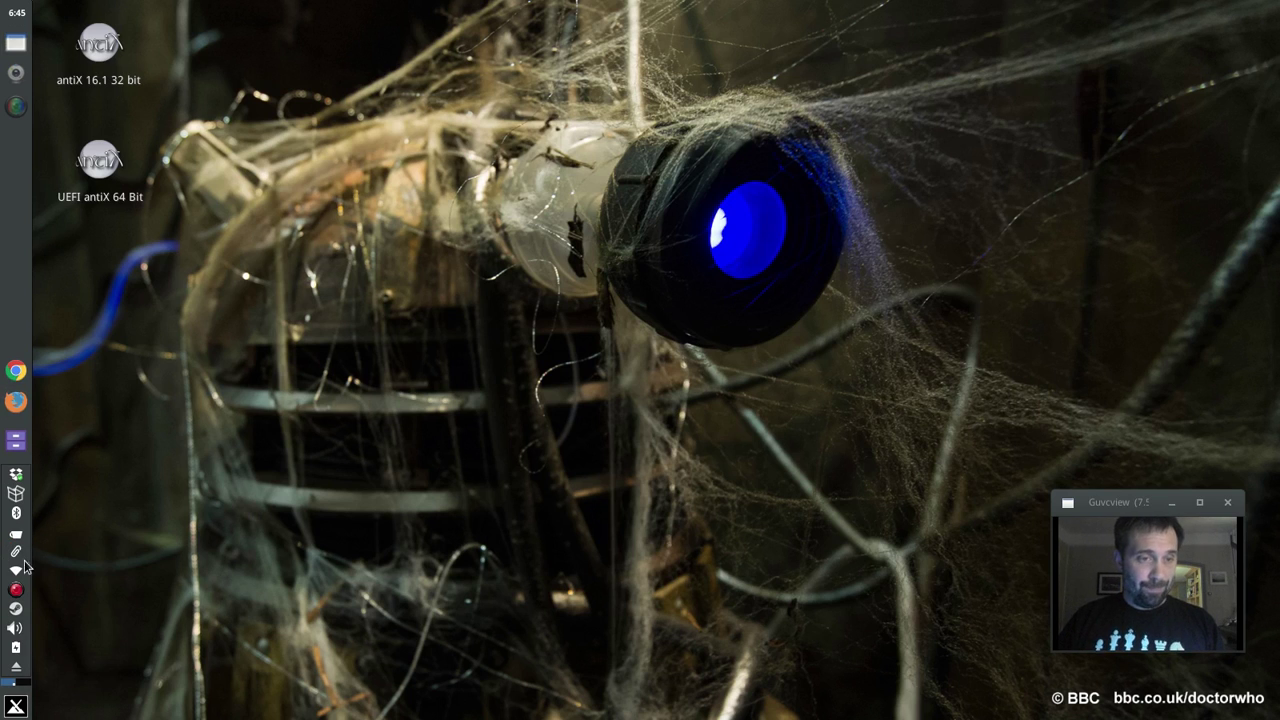
# Unmount the SAMSUNG_Android Volume from the list of mounted devices
pyautogui.click(16, 670)
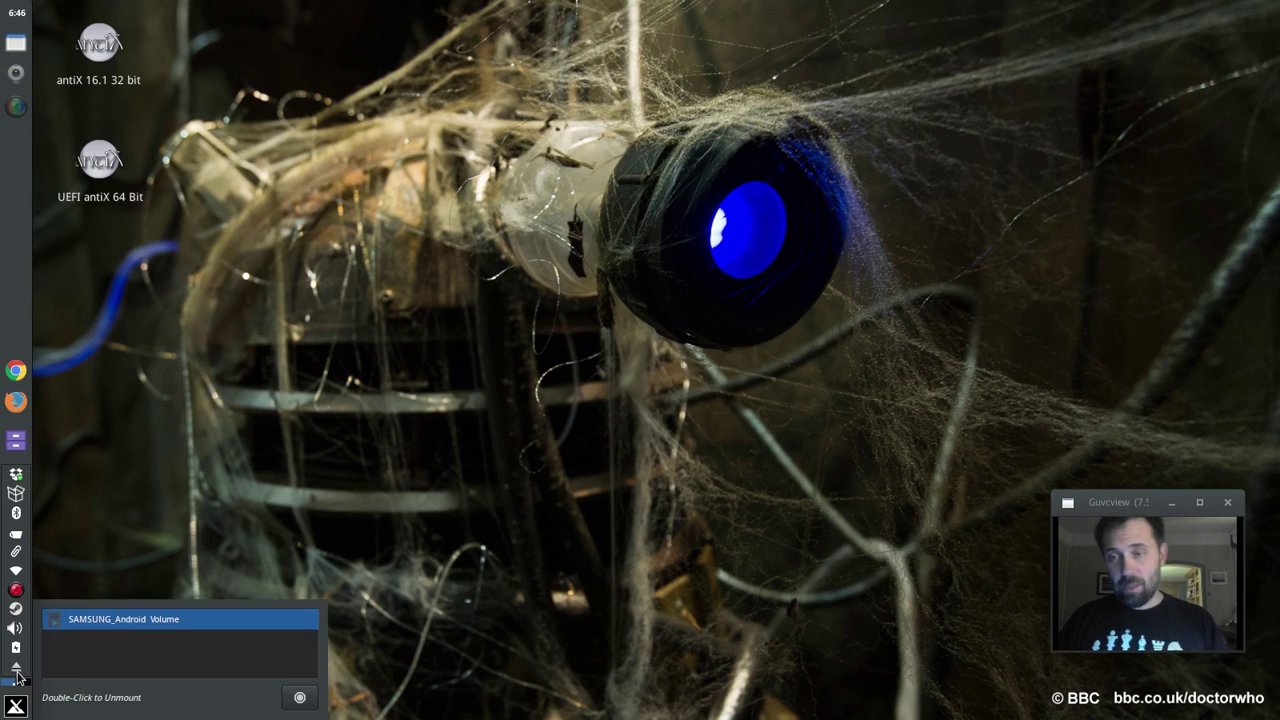
pyautogui.doubleClick(114, 620)
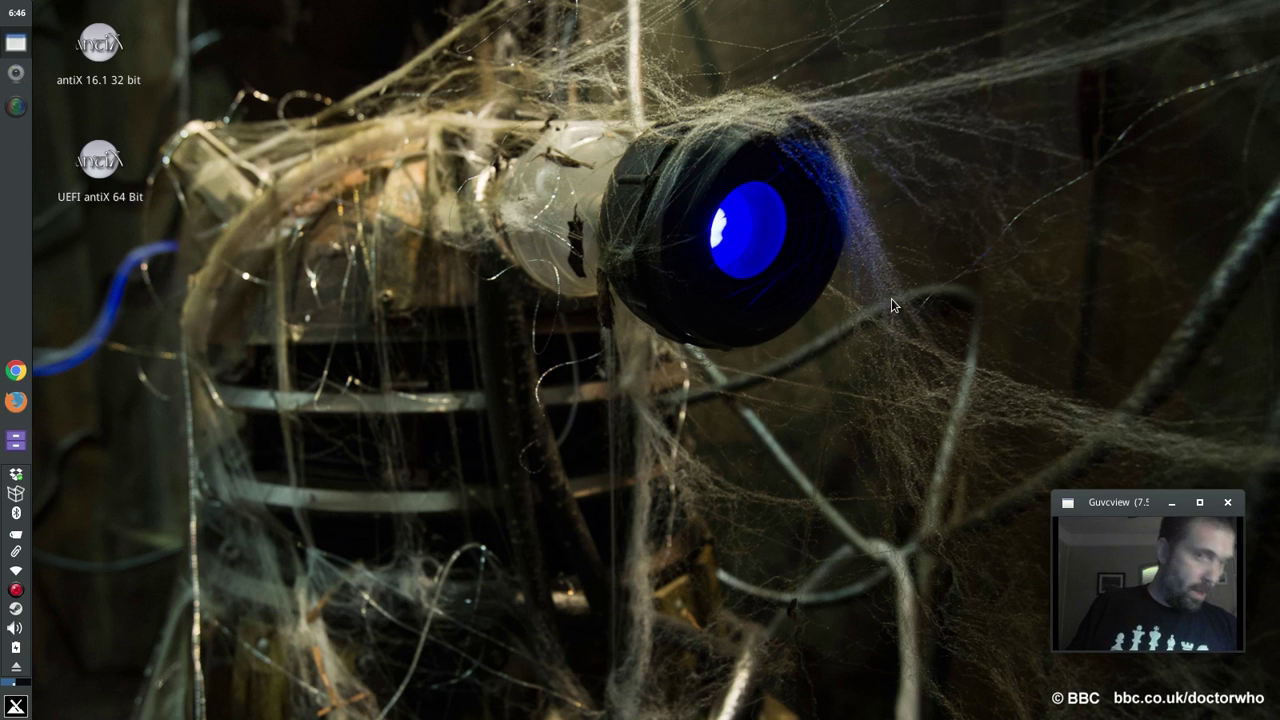
# Try to mount the connected iPhone in the file manager, dismiss the resulting dialog and close the file manager
pyautogui.click(15, 440)
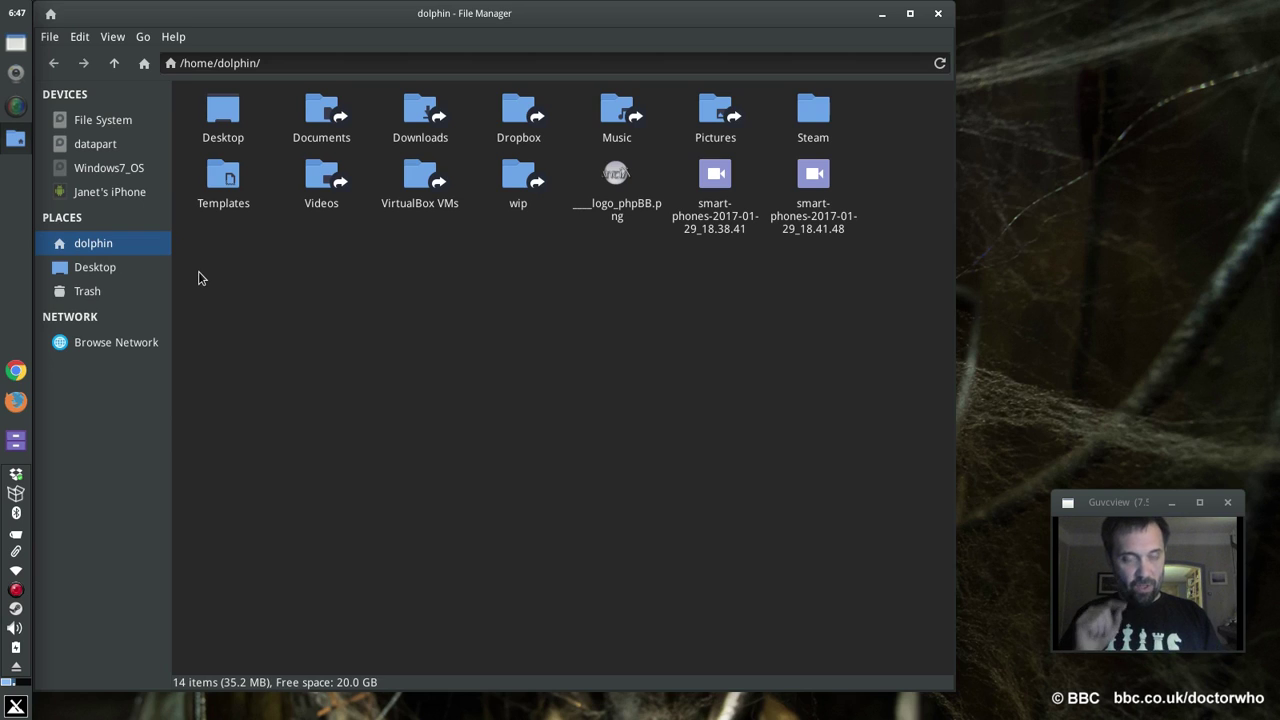
pyautogui.click(103, 200)
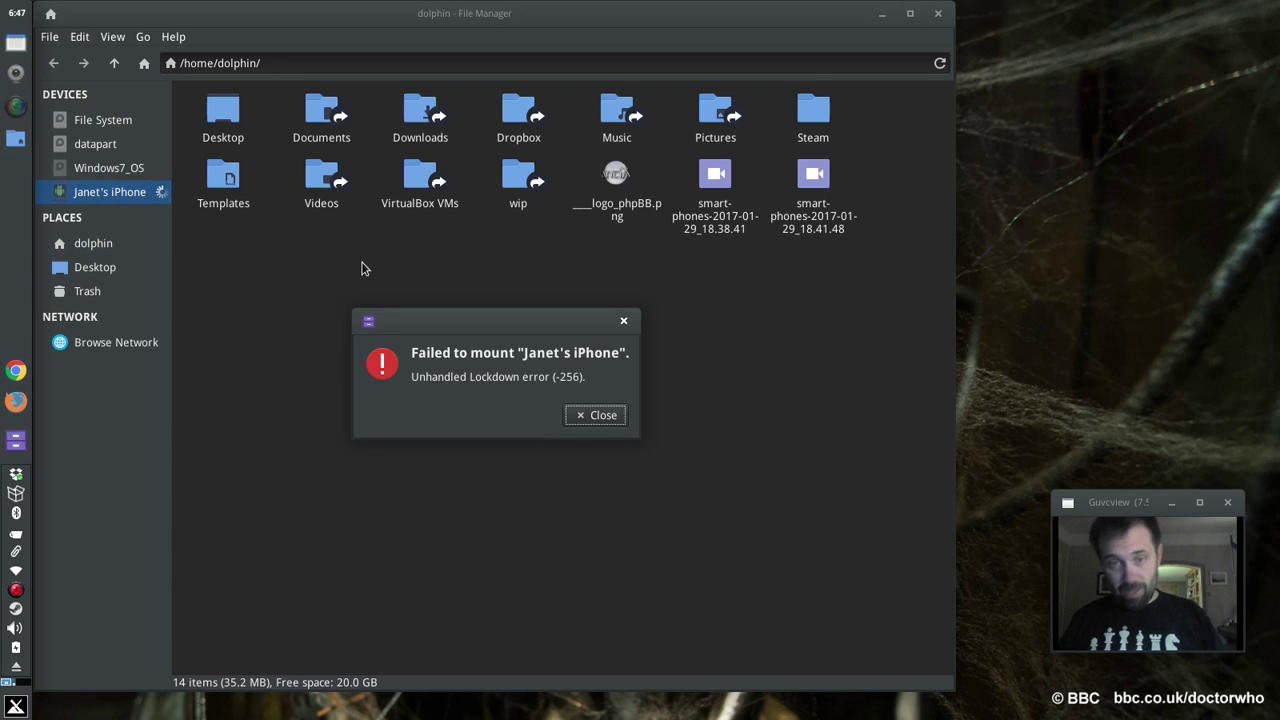
pyautogui.click(578, 418)
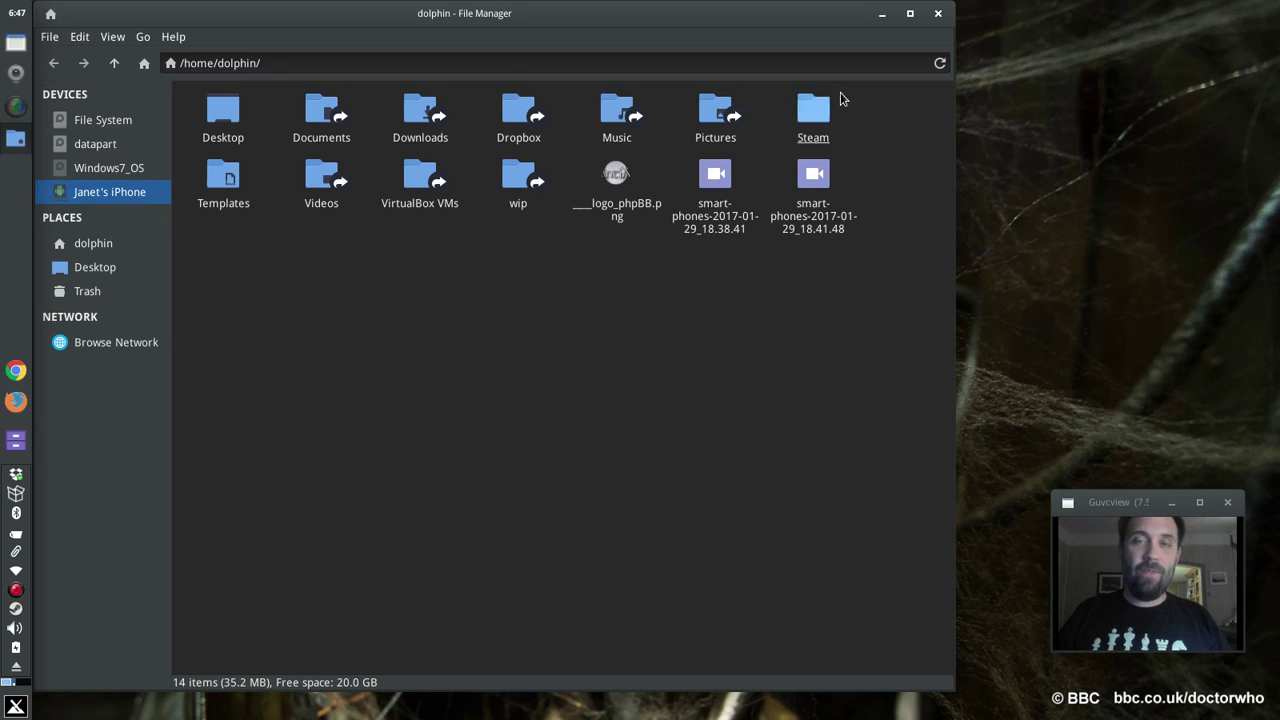
pyautogui.click(937, 14)
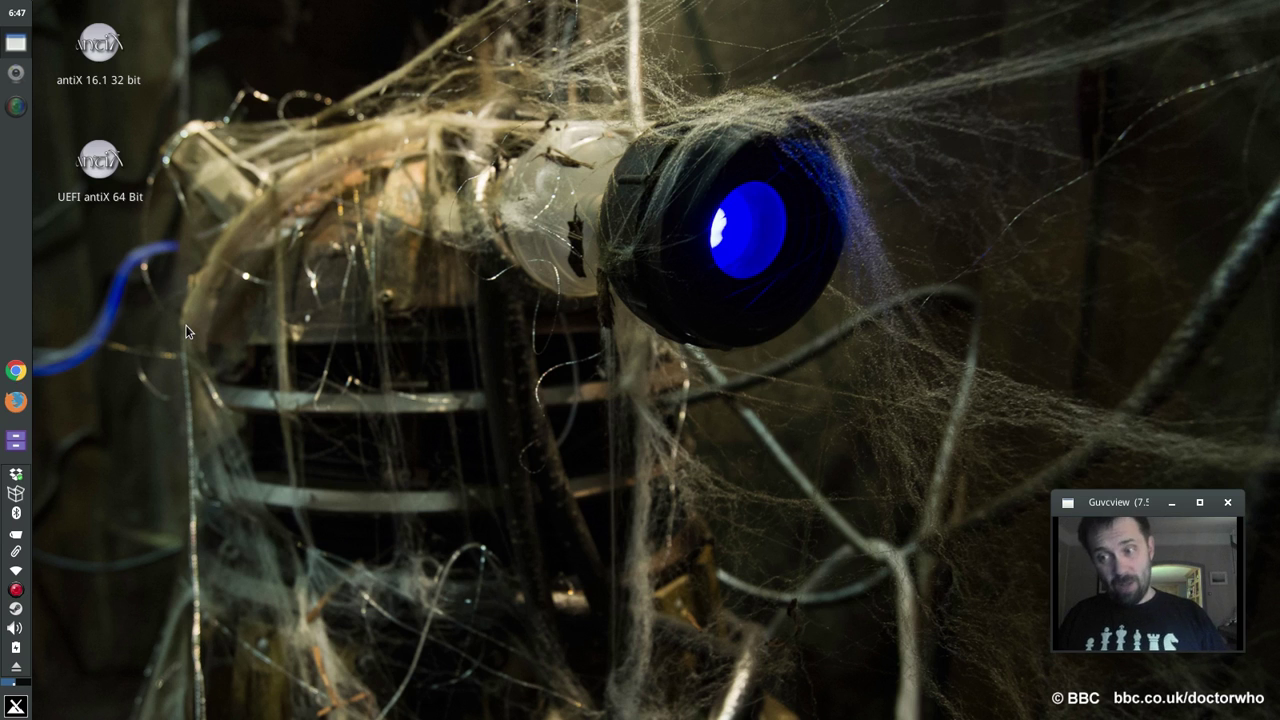
# Find and launch the Shotwell photo manager, and open the connected iPhone under Cameras to load its photos and videos
pyautogui.click(15, 706)
pyautogui.write('sho')
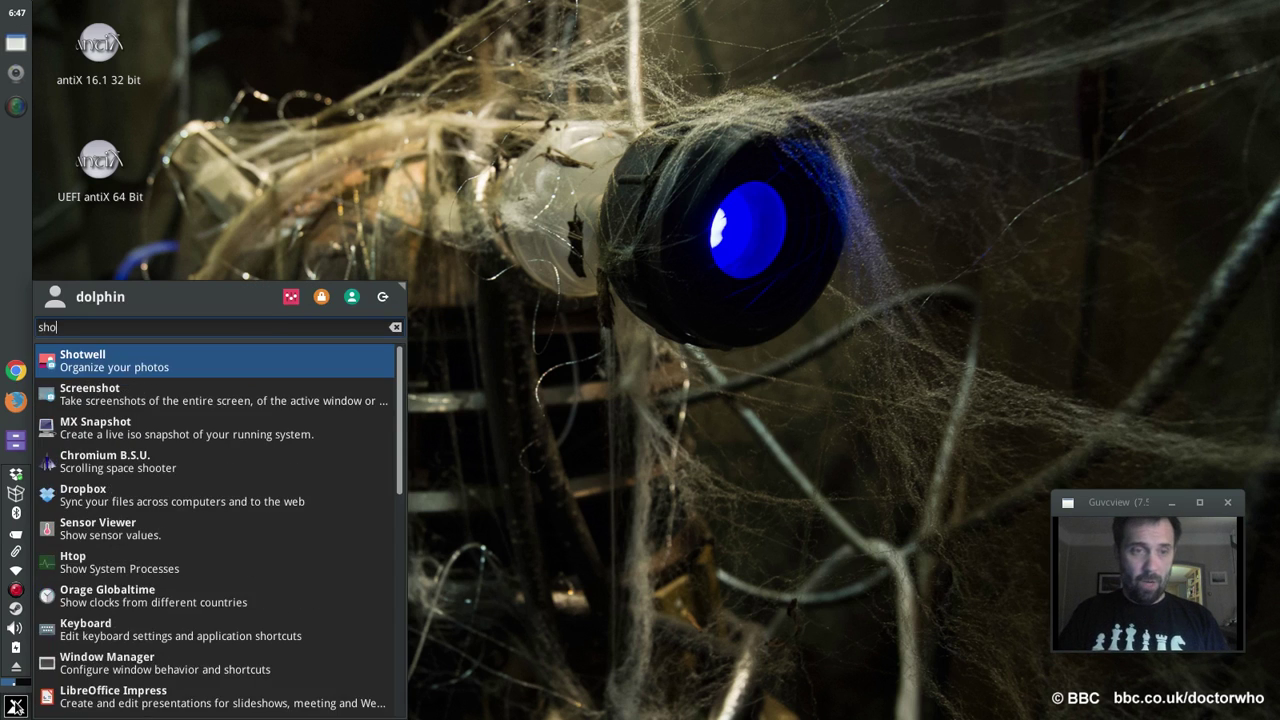
pyautogui.press('Return')
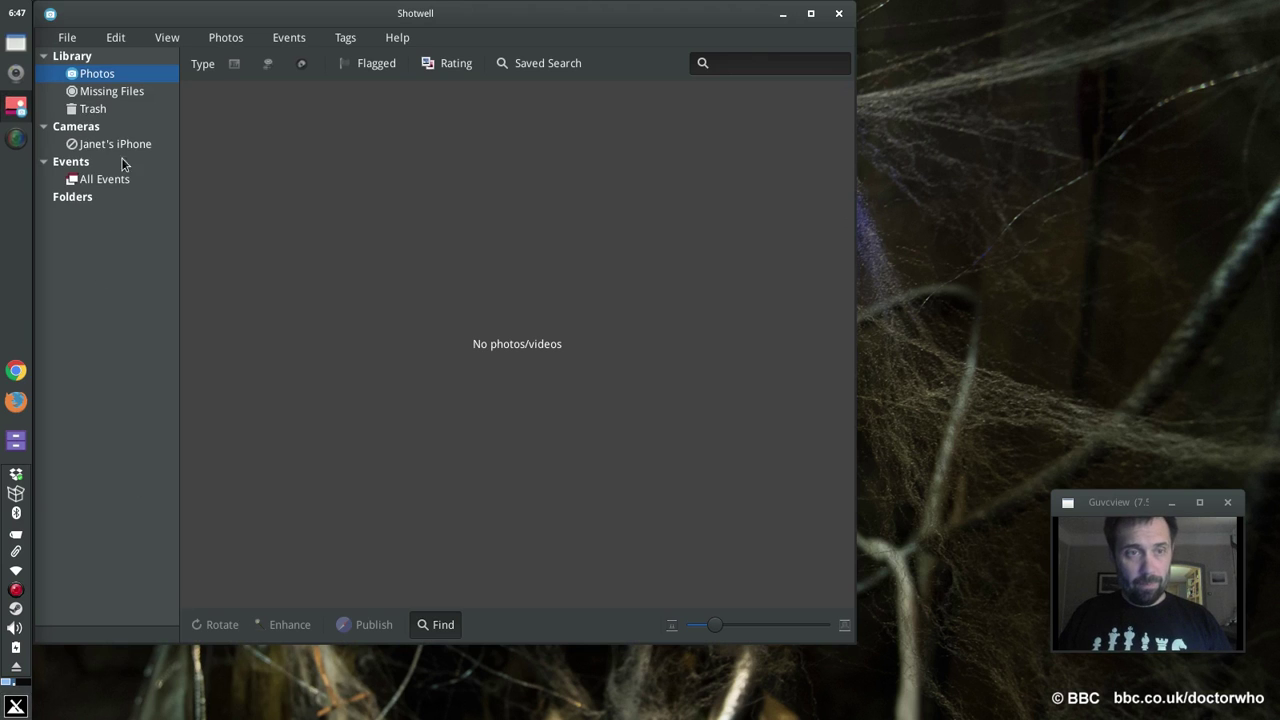
pyautogui.click(118, 148)
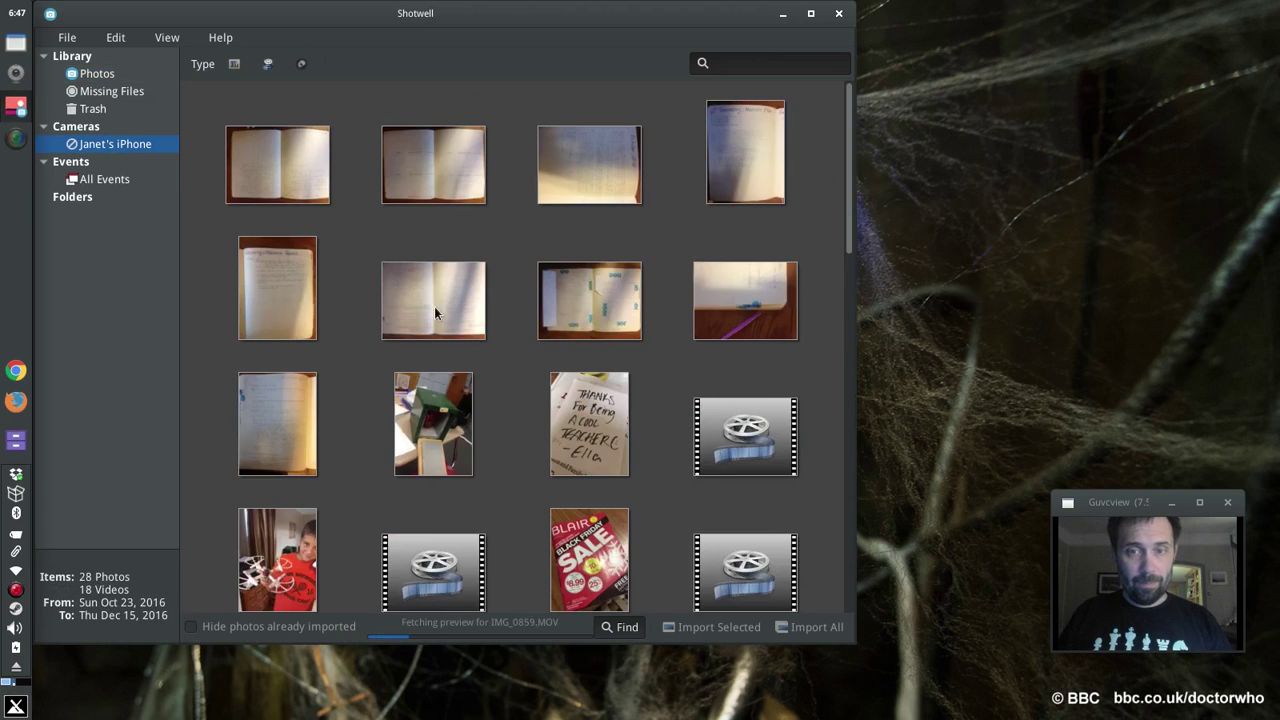
# Browse through the iPhone's photo and video previews, and close Shotwell
pyautogui.scroll(-3, 434, 306)
pyautogui.scroll(-2, 575, 383)
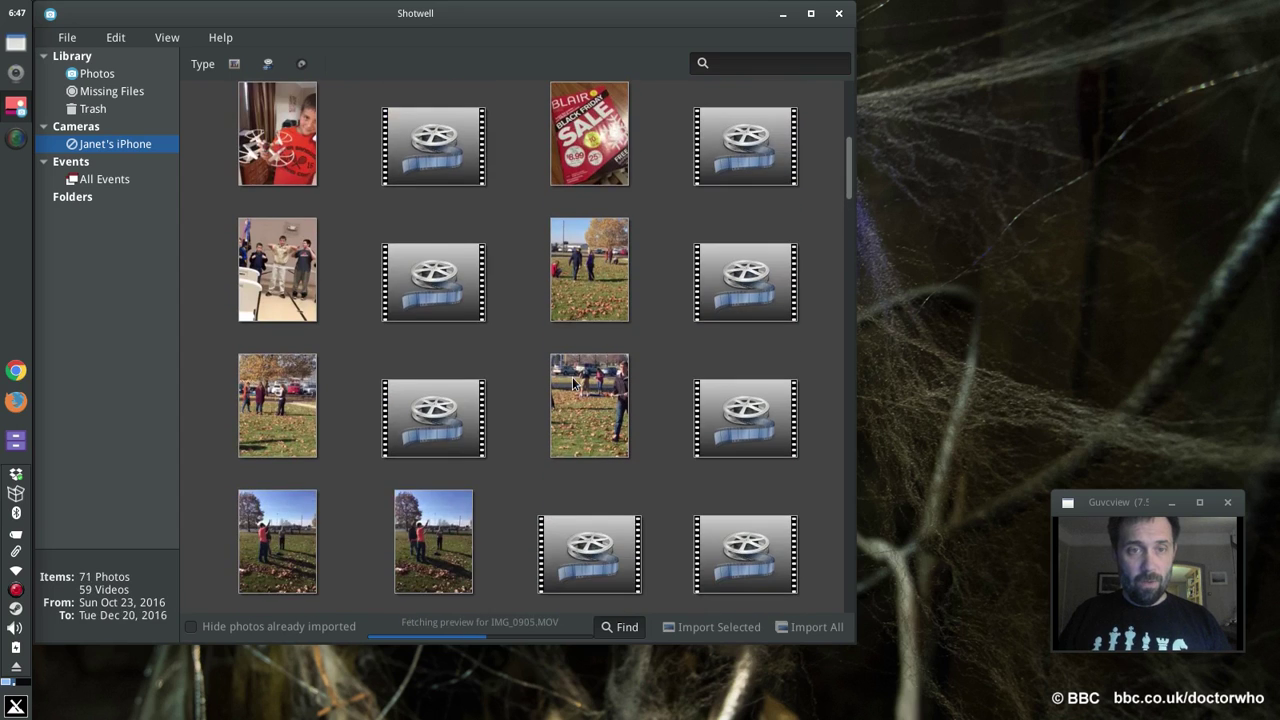
pyautogui.scroll(-5, 575, 383)
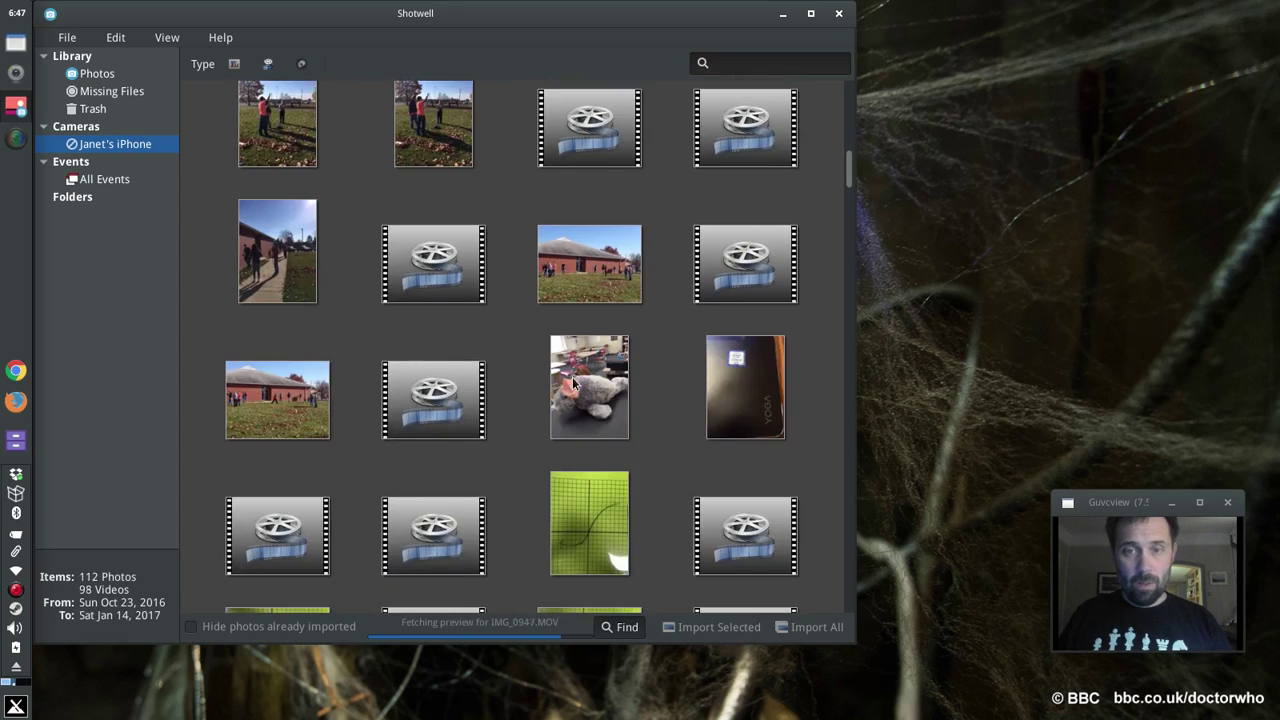
pyautogui.scroll(-2, 572, 381)
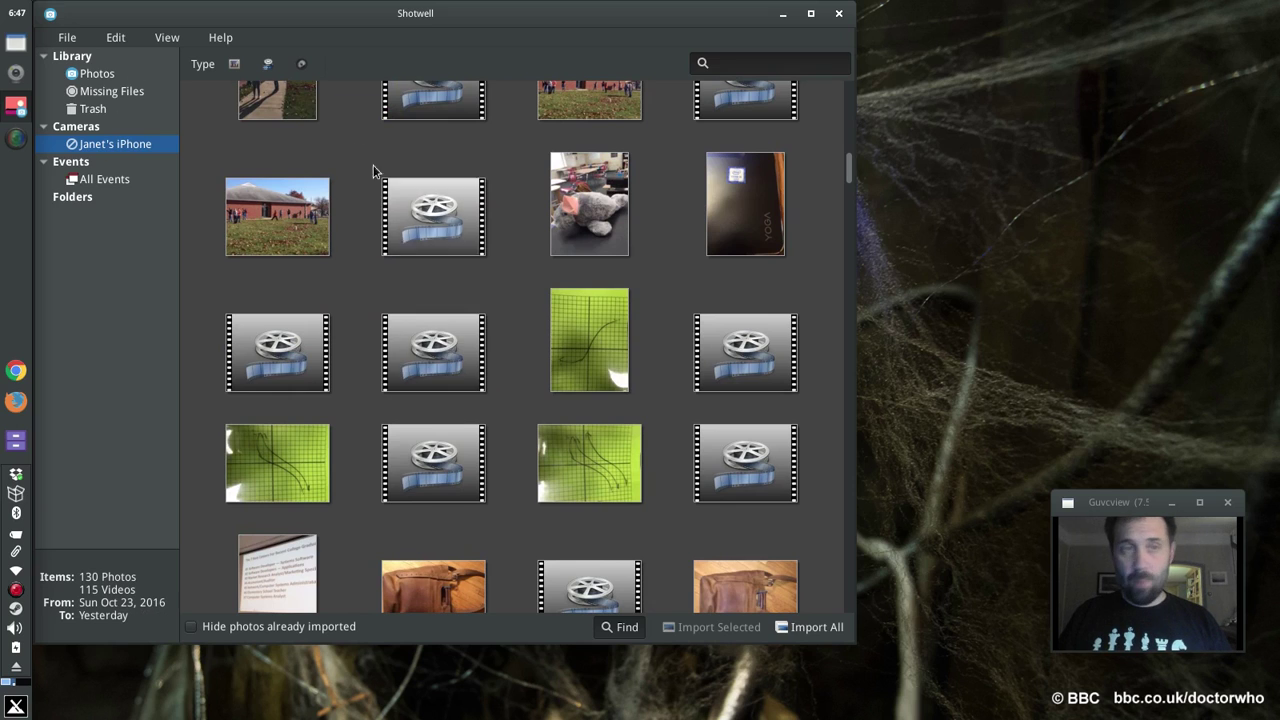
pyautogui.click(838, 13)
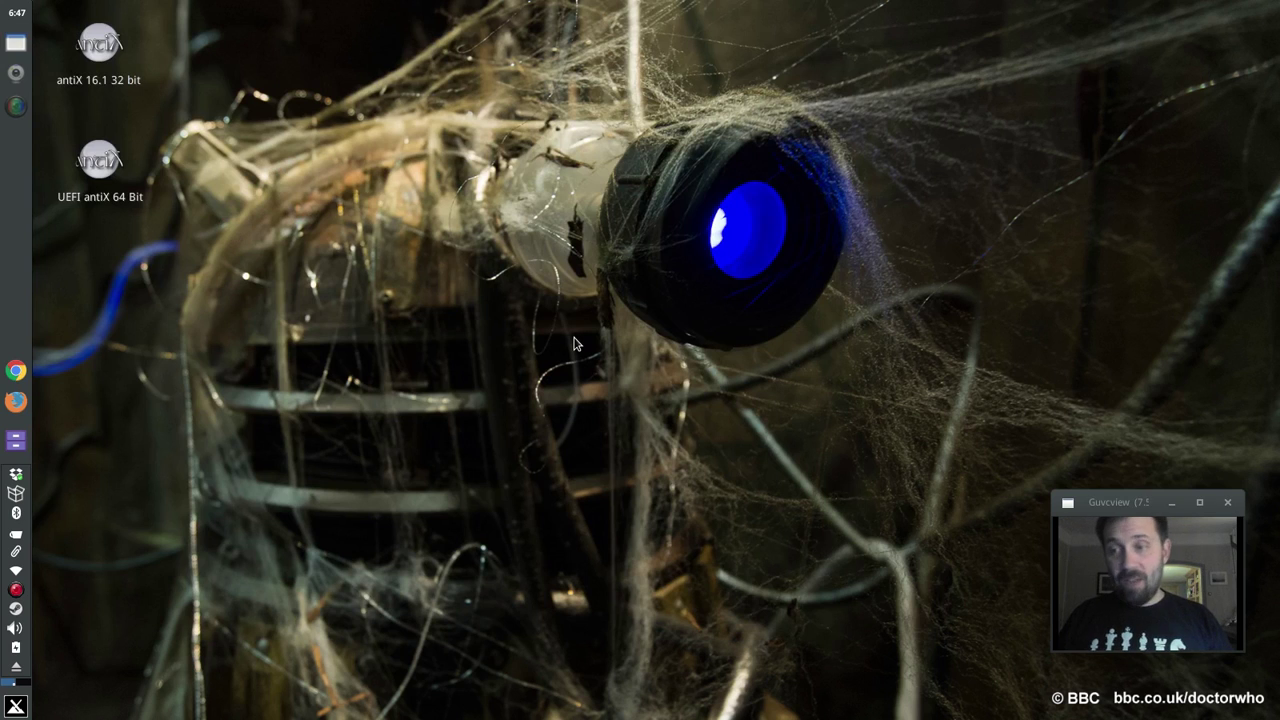